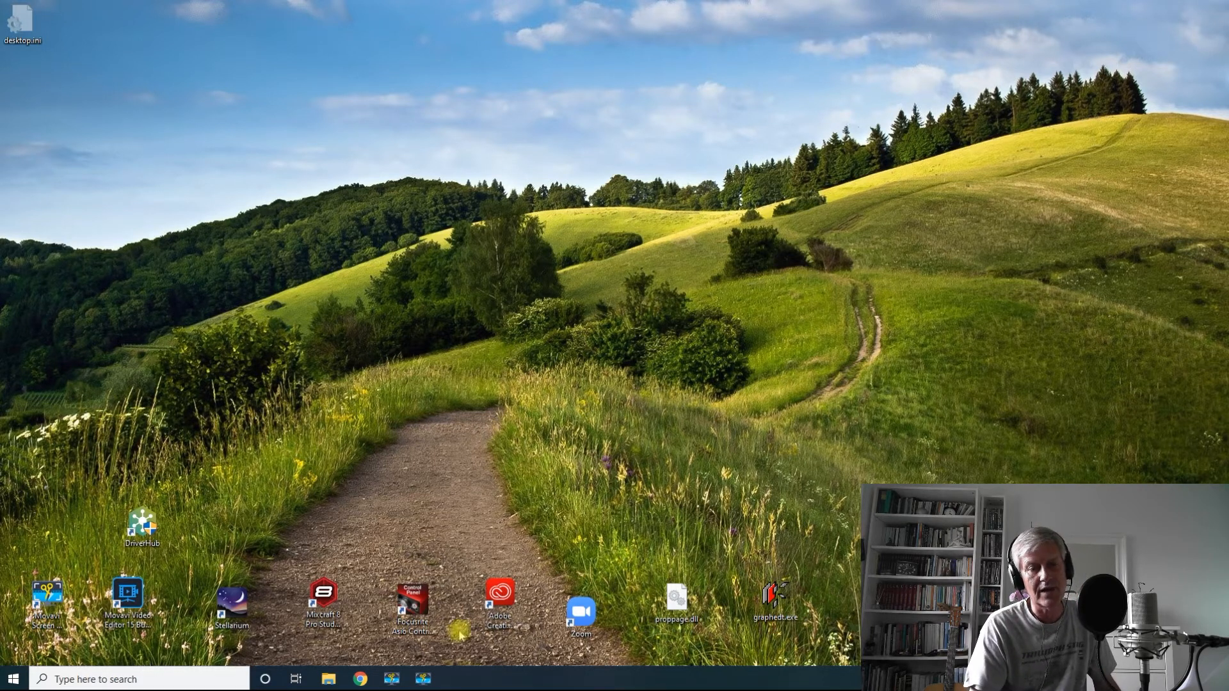
# - Open the Spot Software website in Chrome and download the version 6.2.35 installer from its list of latest changes
pyautogui.click(360, 680)
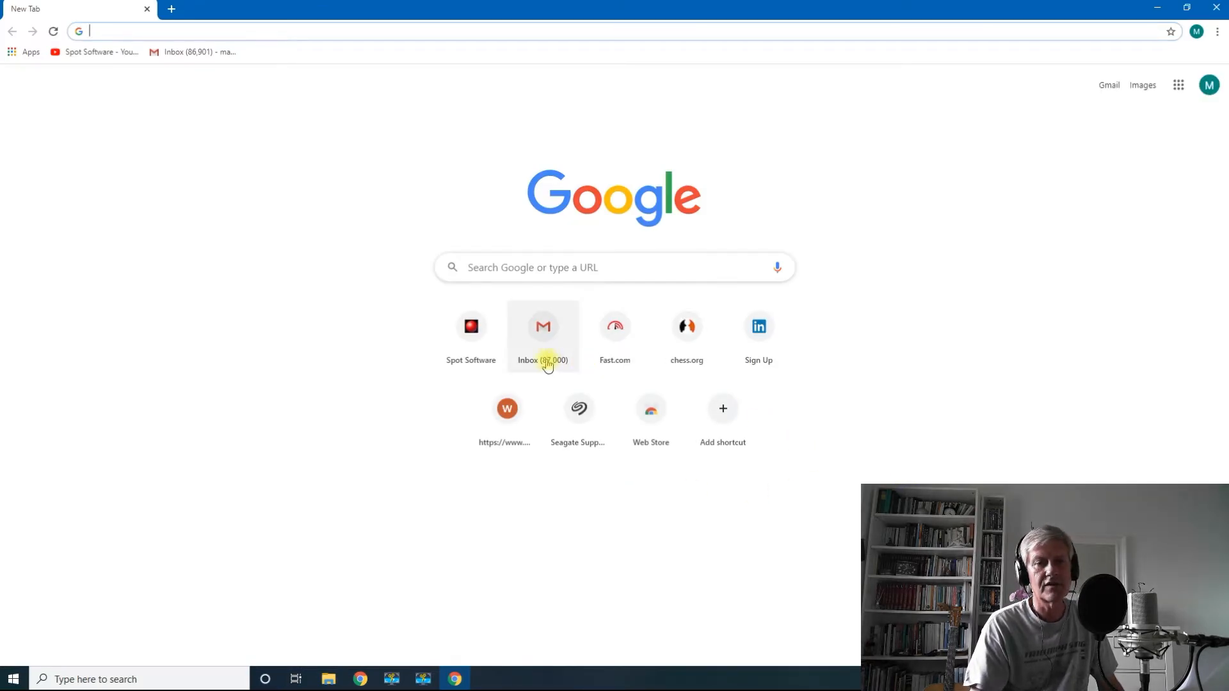
pyautogui.click(470, 338)
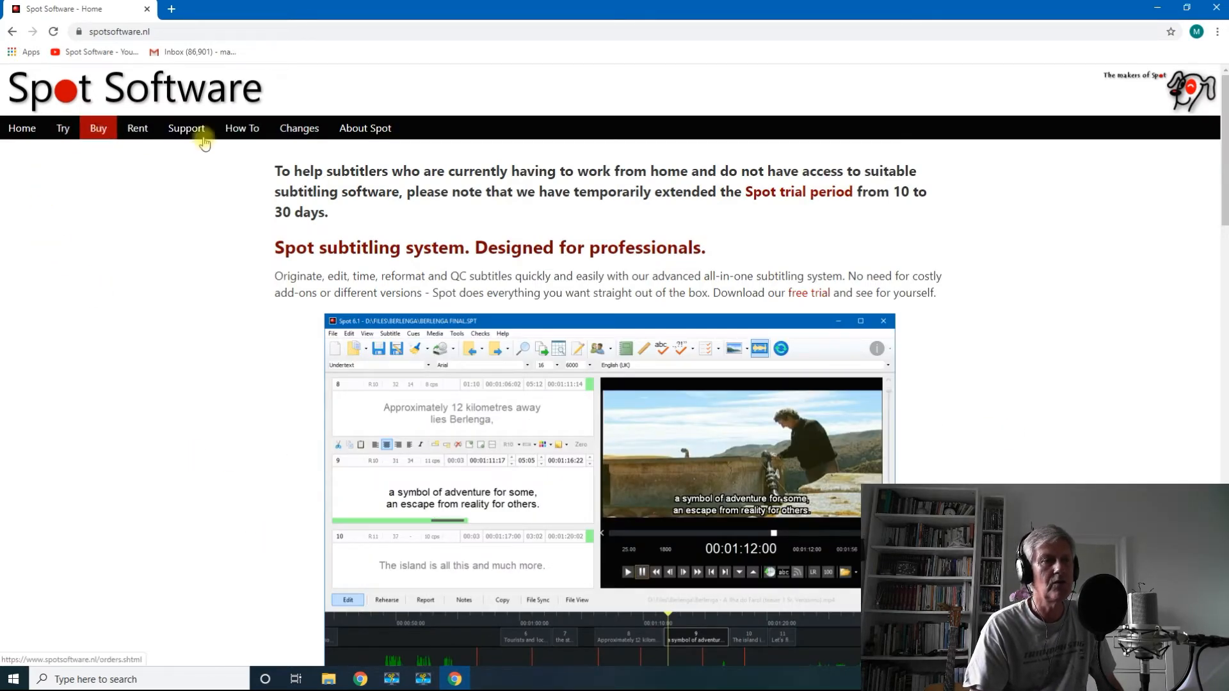
pyautogui.click(321, 136)
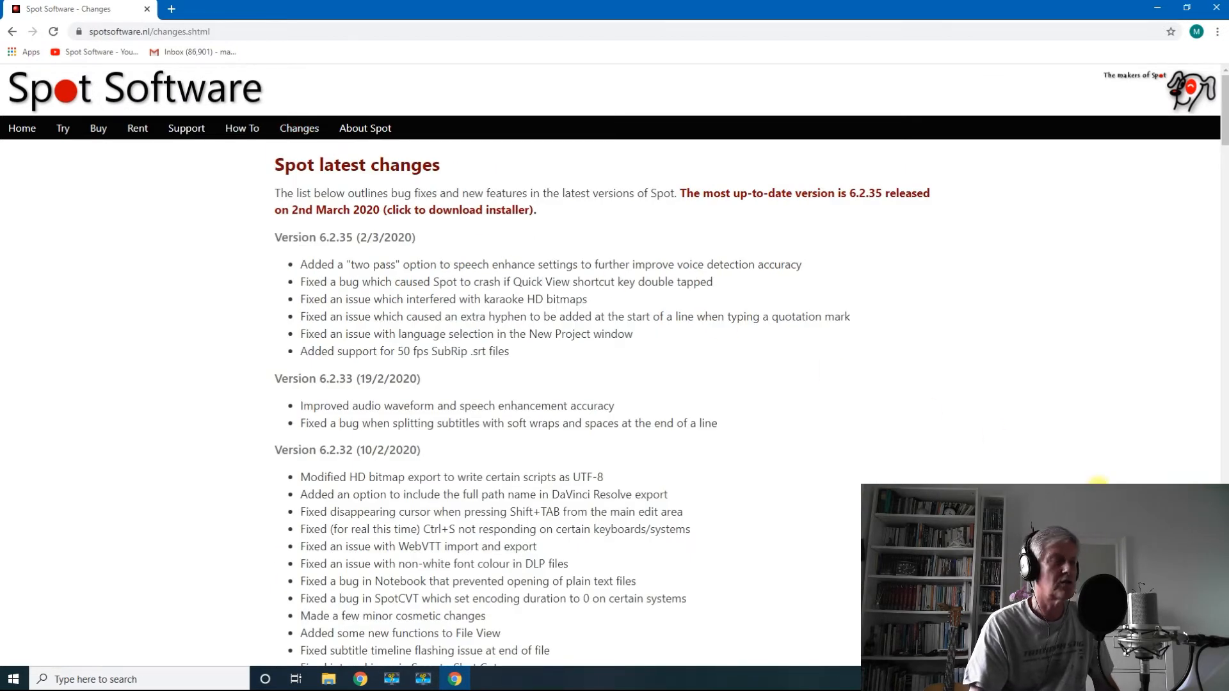
pyautogui.click(860, 200)
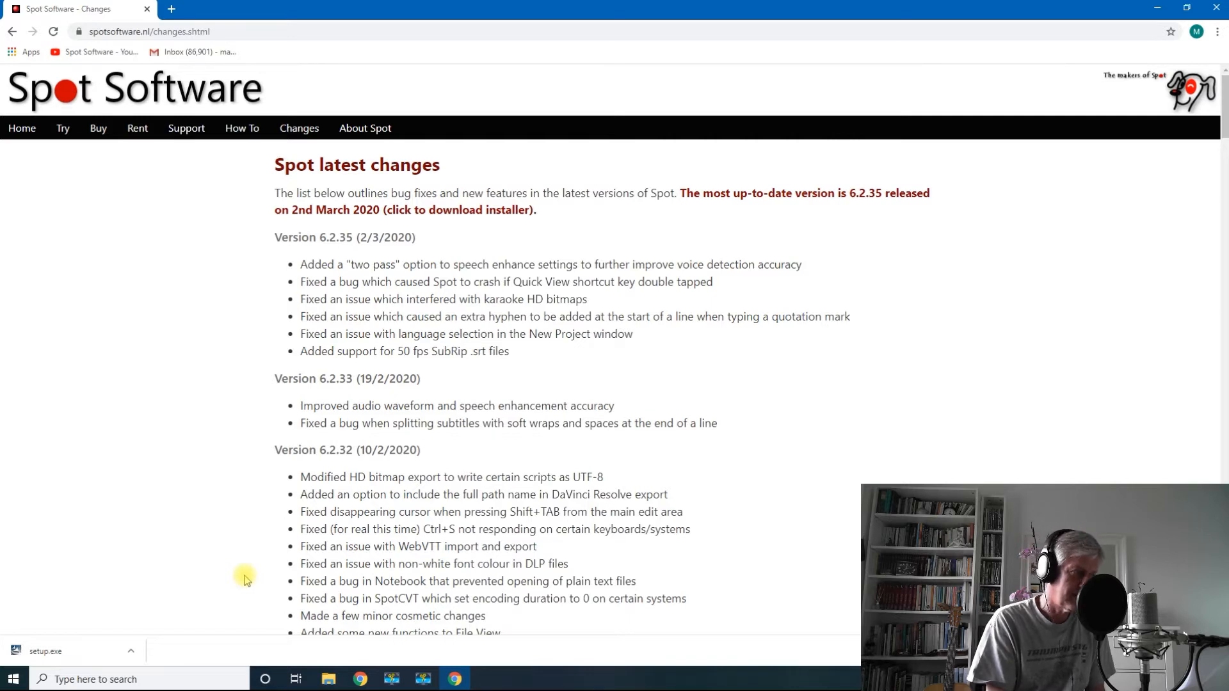
# - Launch the downloaded setup.exe and clear the browser away, moving the SmartScreen warning aside on the desktop
pyautogui.click(16, 666)
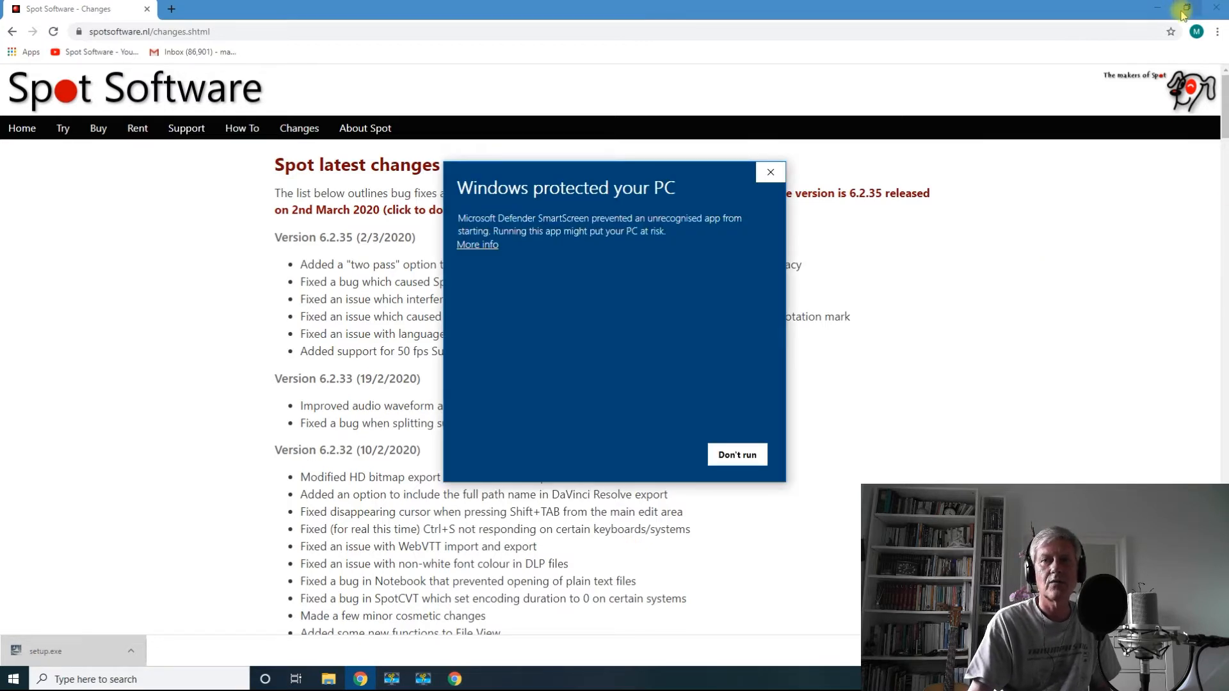
pyautogui.click(1158, 7)
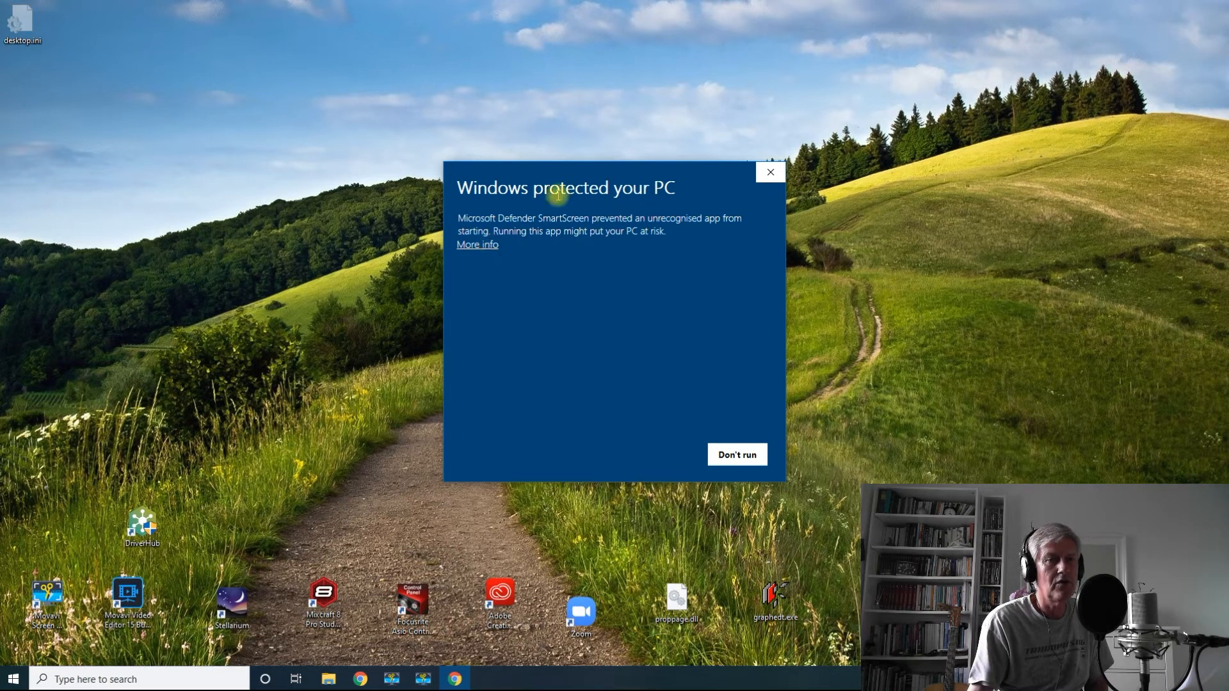
pyautogui.moveTo(588, 168); pyautogui.dragTo(188, 173)
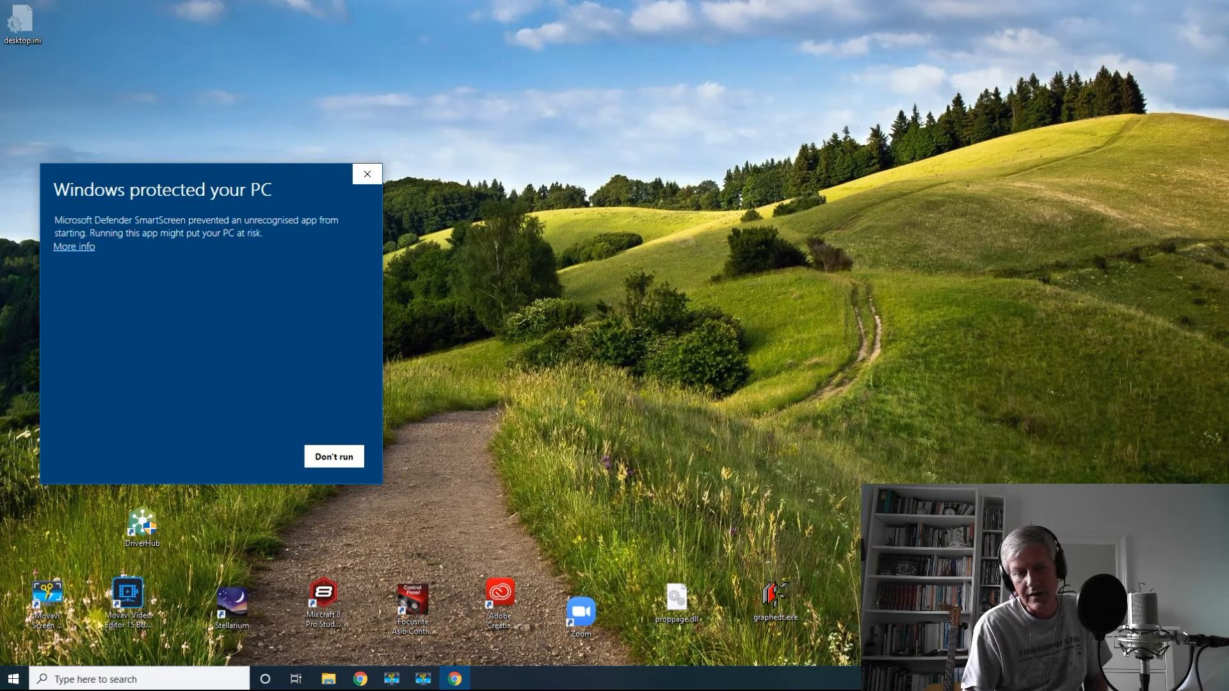
# - Review the SmartScreen options under App & browser control in the Windows Update & Security settings, and close the settings windows
pyautogui.click(14, 679)
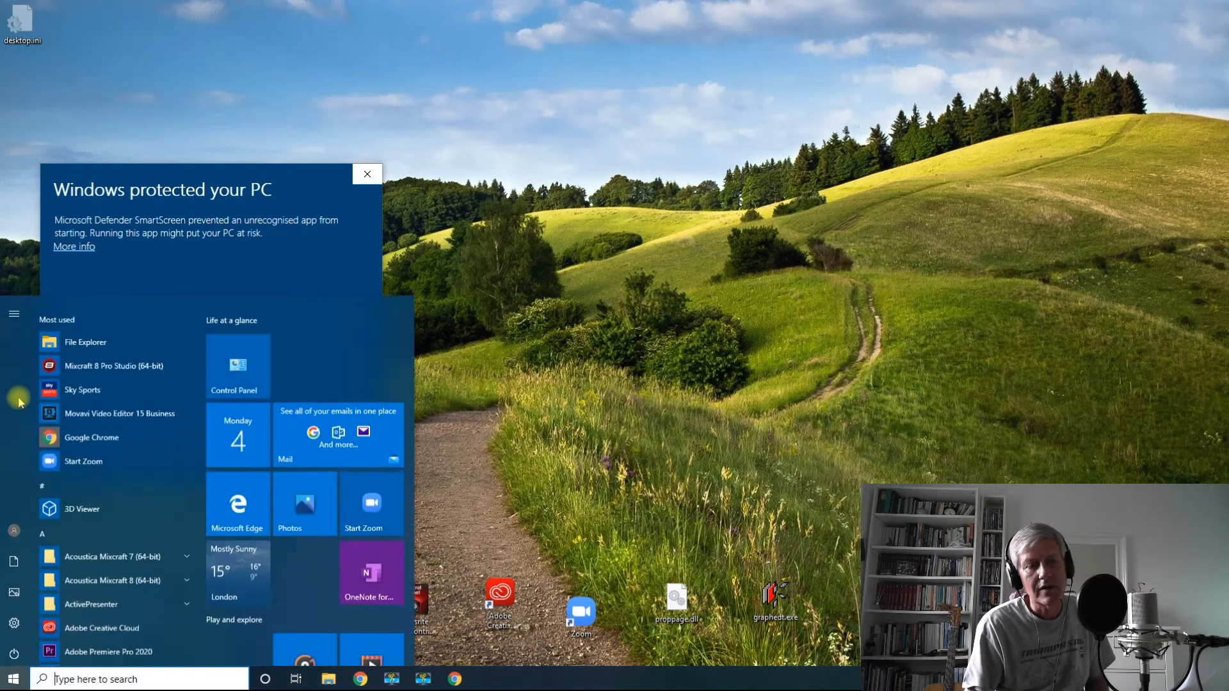
pyautogui.click(16, 620)
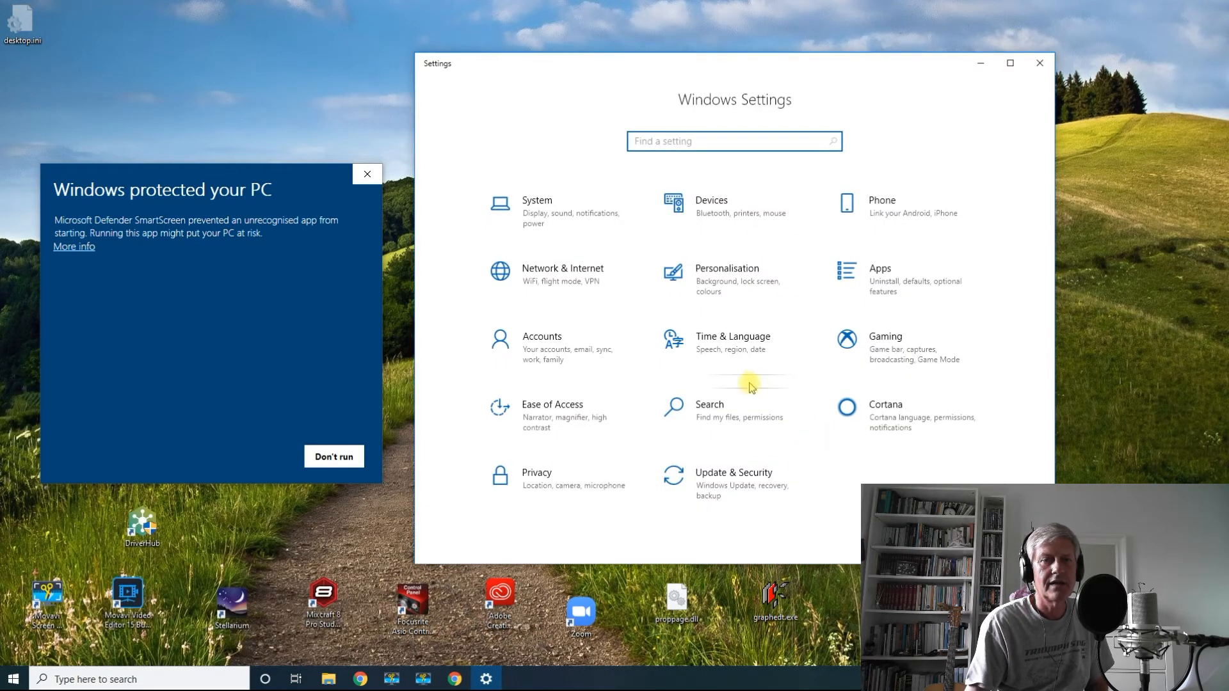
pyautogui.click(734, 487)
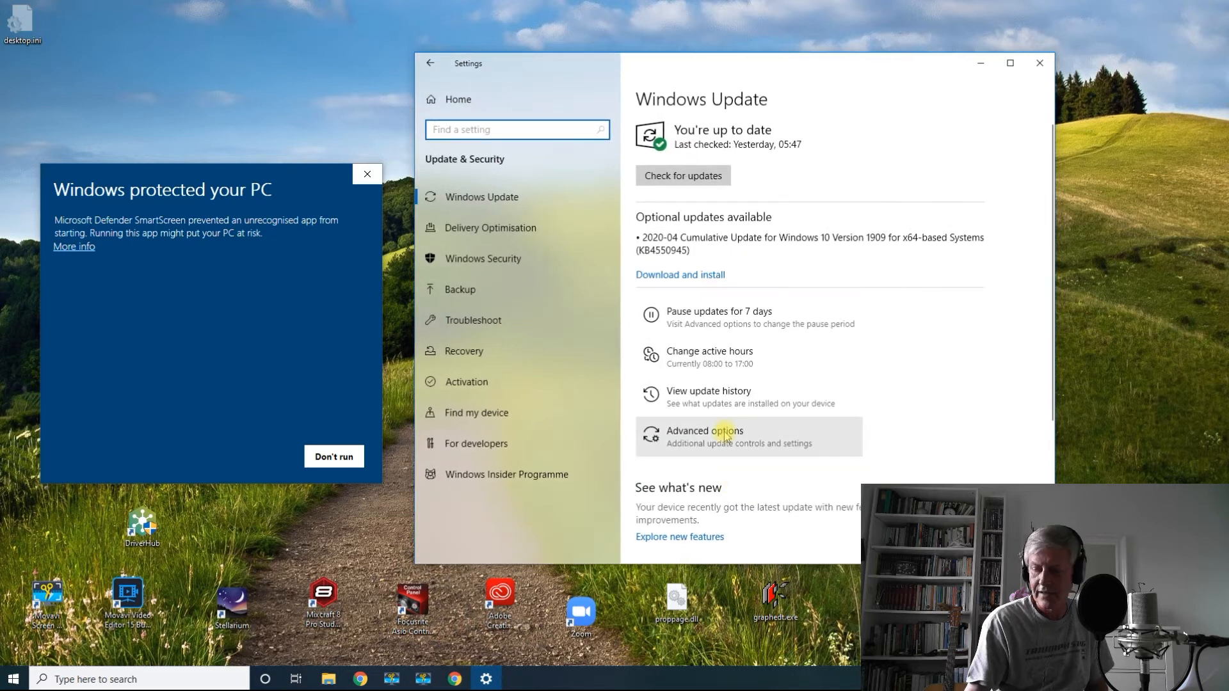
pyautogui.click(503, 257)
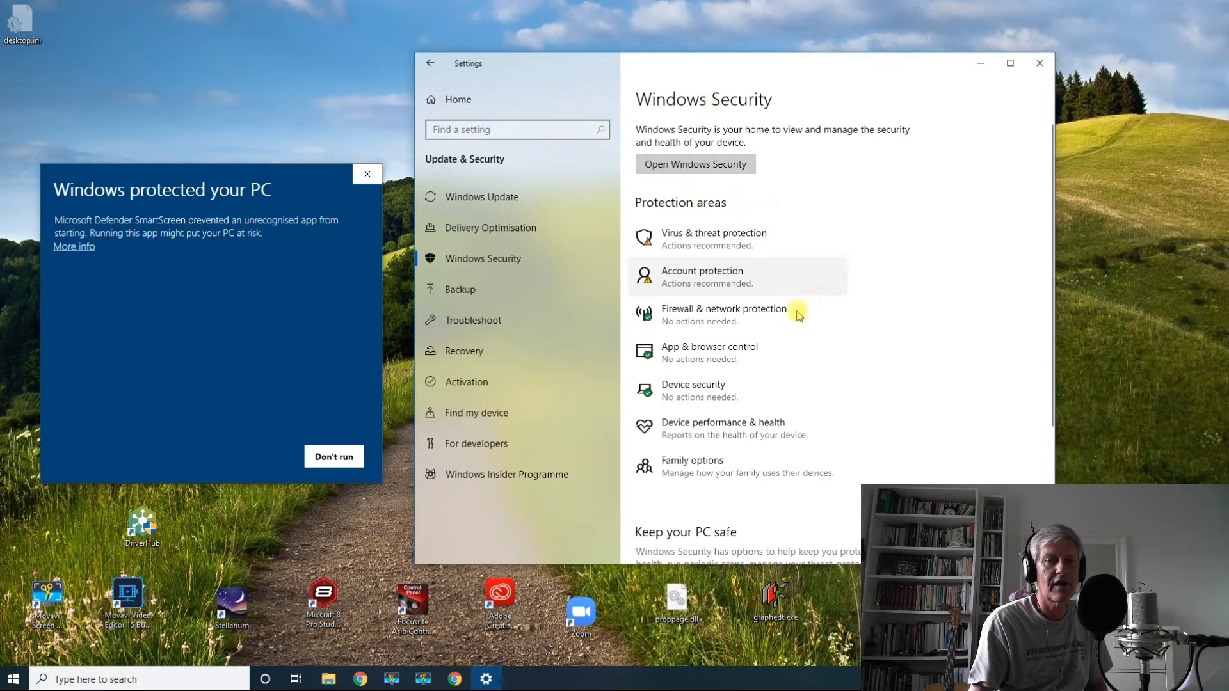
pyautogui.click(699, 354)
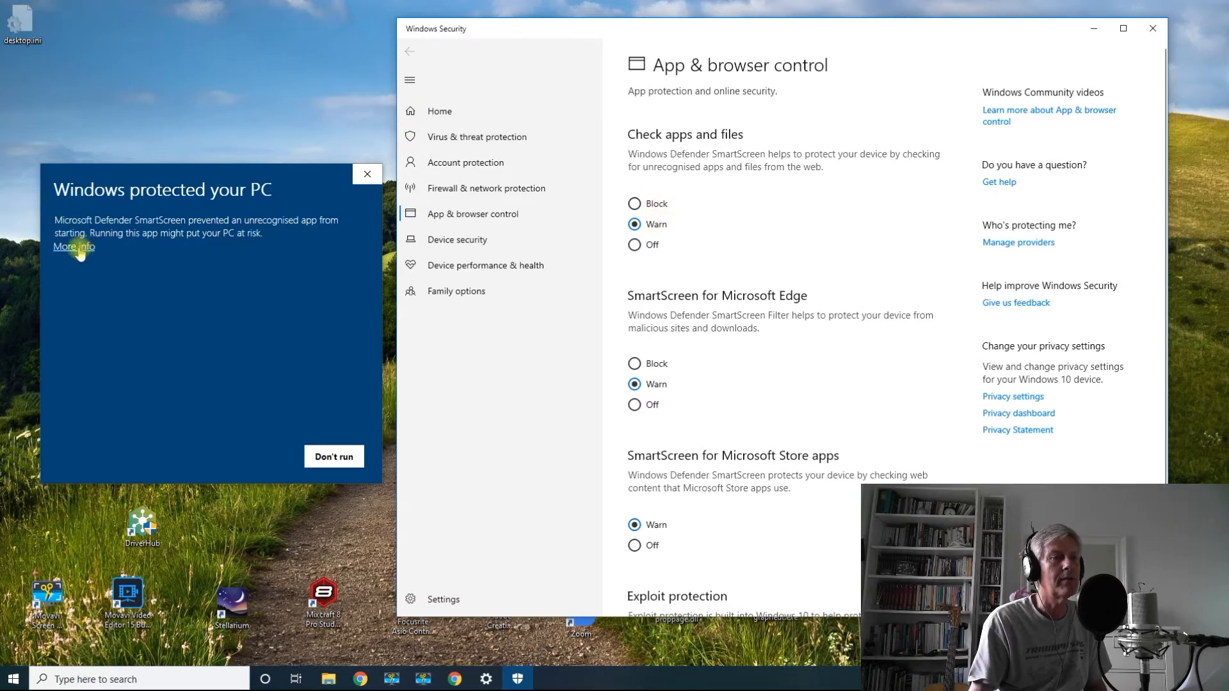
pyautogui.click(1155, 33)
pyautogui.click(1040, 63)
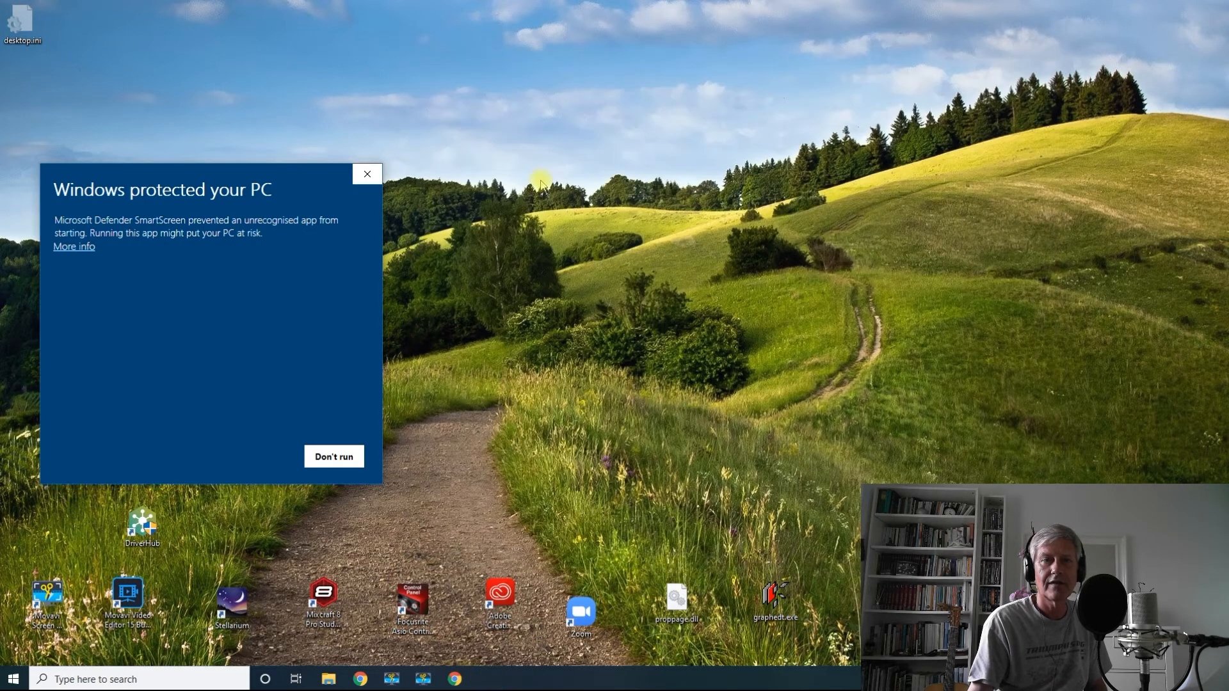
# - Expand the SmartScreen warning's details and allow setup.exe to run anyway
pyautogui.moveTo(181, 178); pyautogui.dragTo(638, 165)
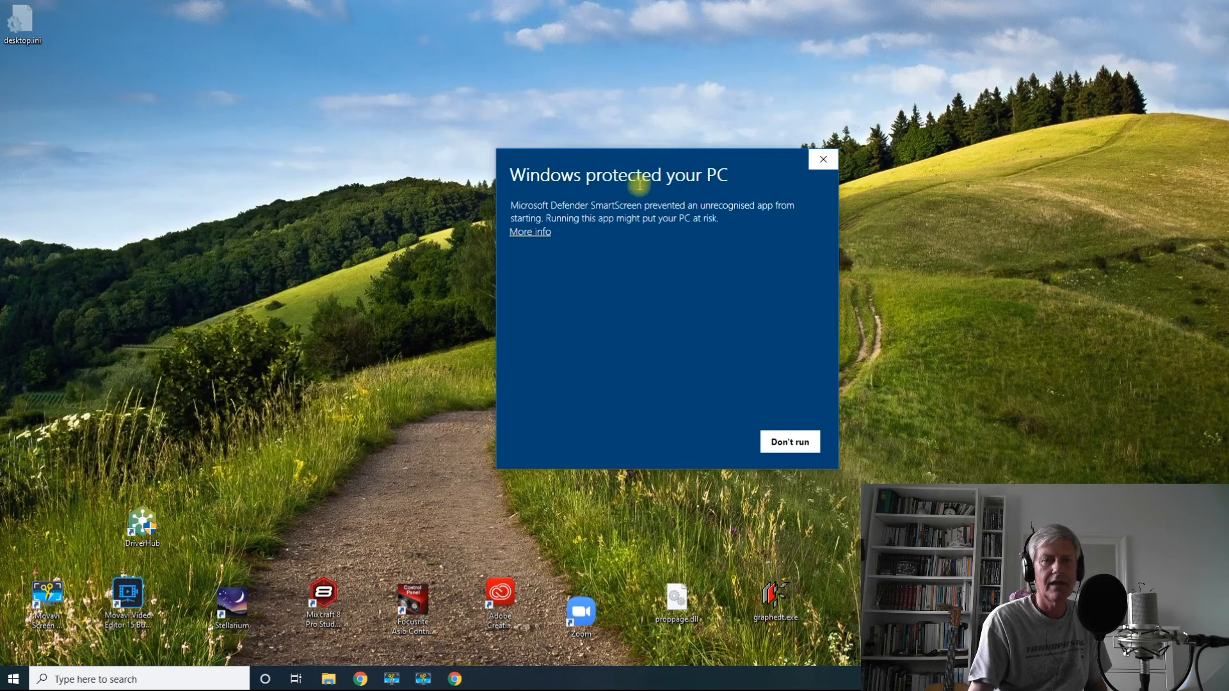
pyautogui.click(536, 232)
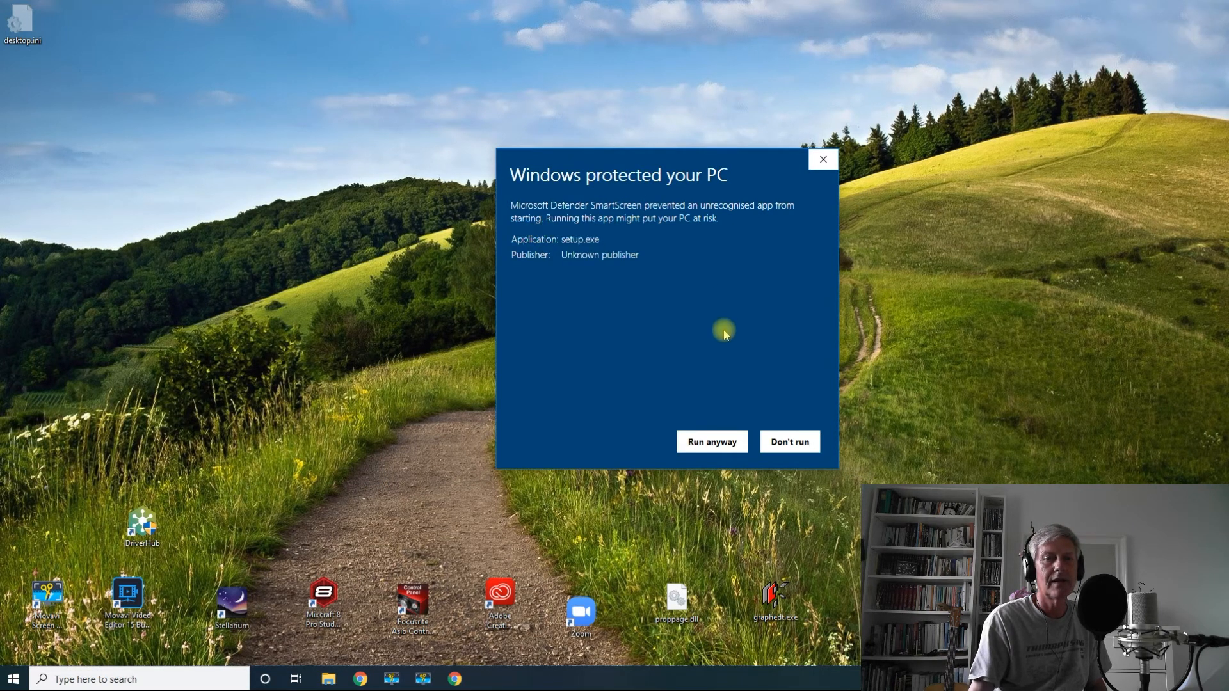
pyautogui.click(732, 443)
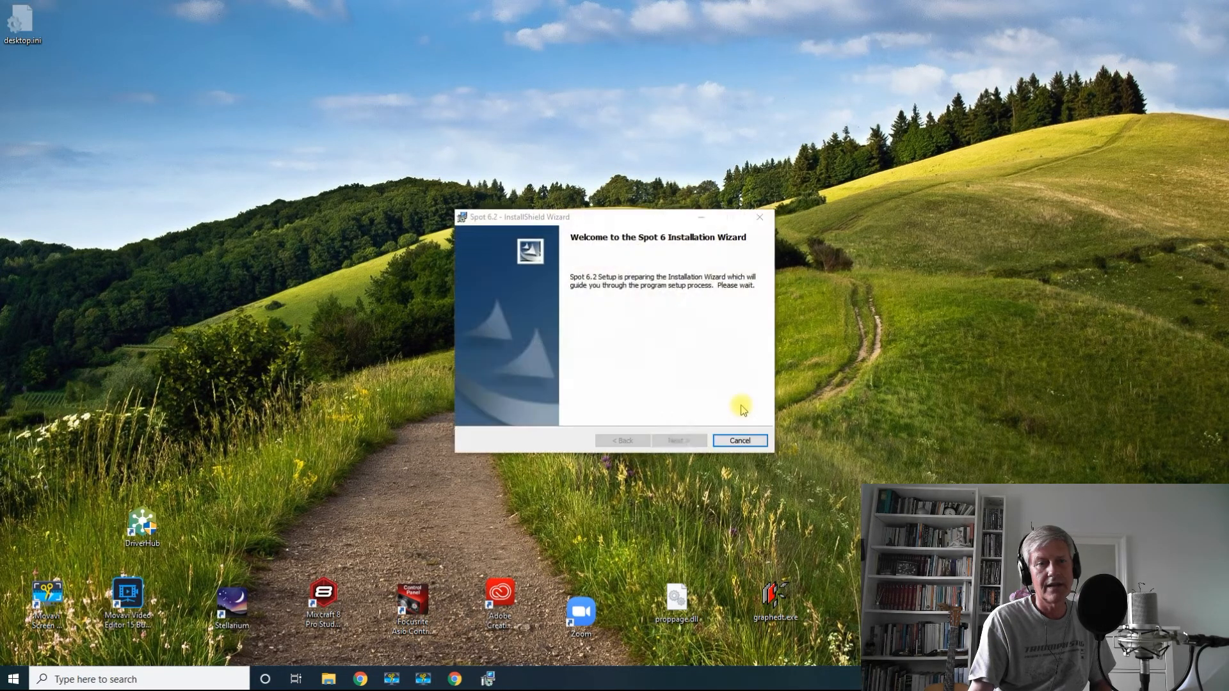
# - Start the Spot 6.2 installation wizard and accept the terms of the licence agreement
pyautogui.click(682, 224)
pyautogui.click(691, 441)
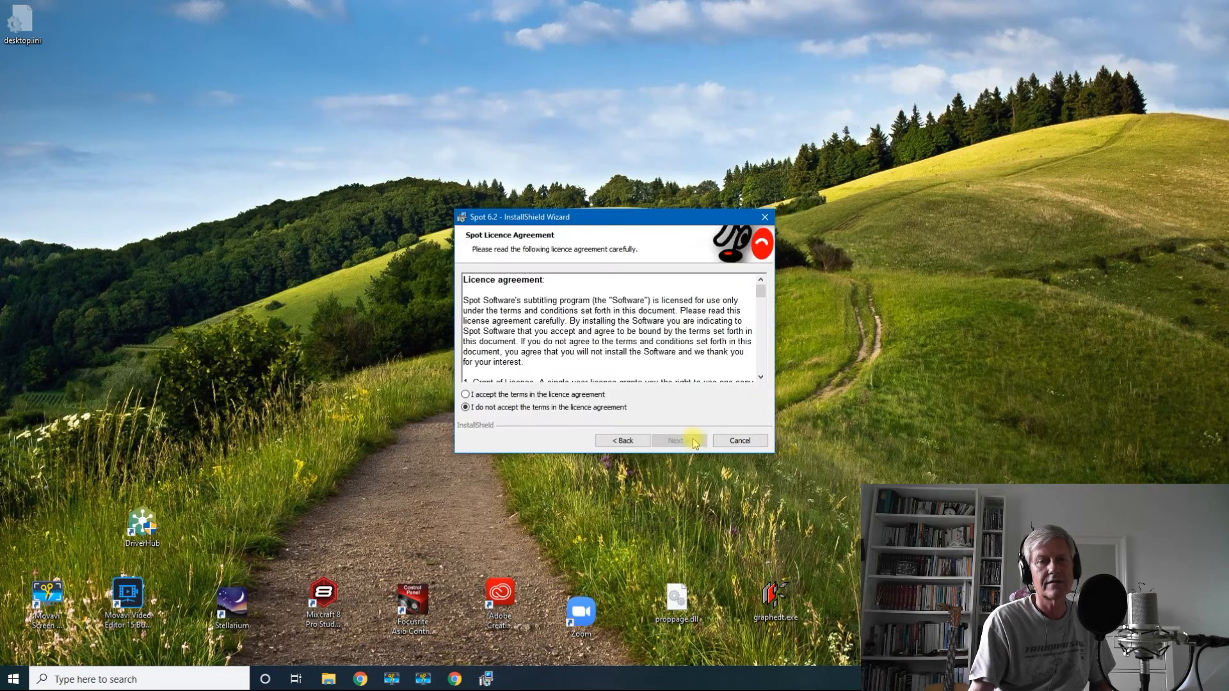
pyautogui.click(594, 395)
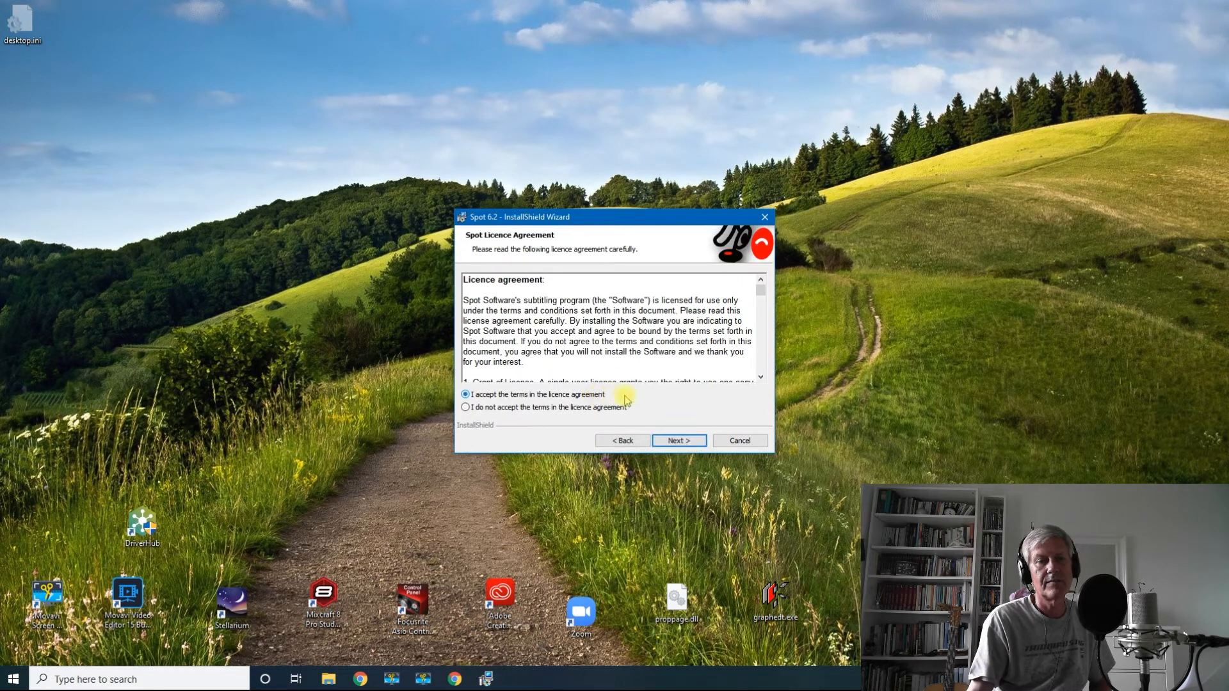
pyautogui.click(680, 441)
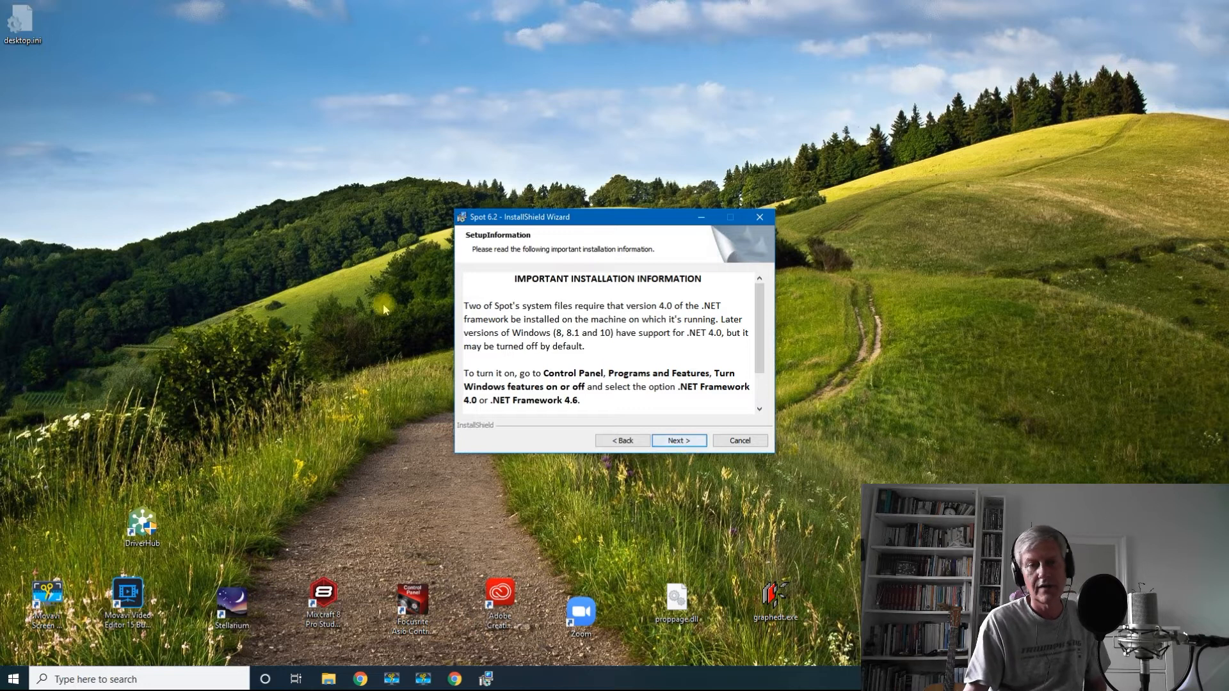
# - Check the .NET Framework entries in the Windows Features list, reached through Programs and Features in Control Panel
pyautogui.click(16, 681)
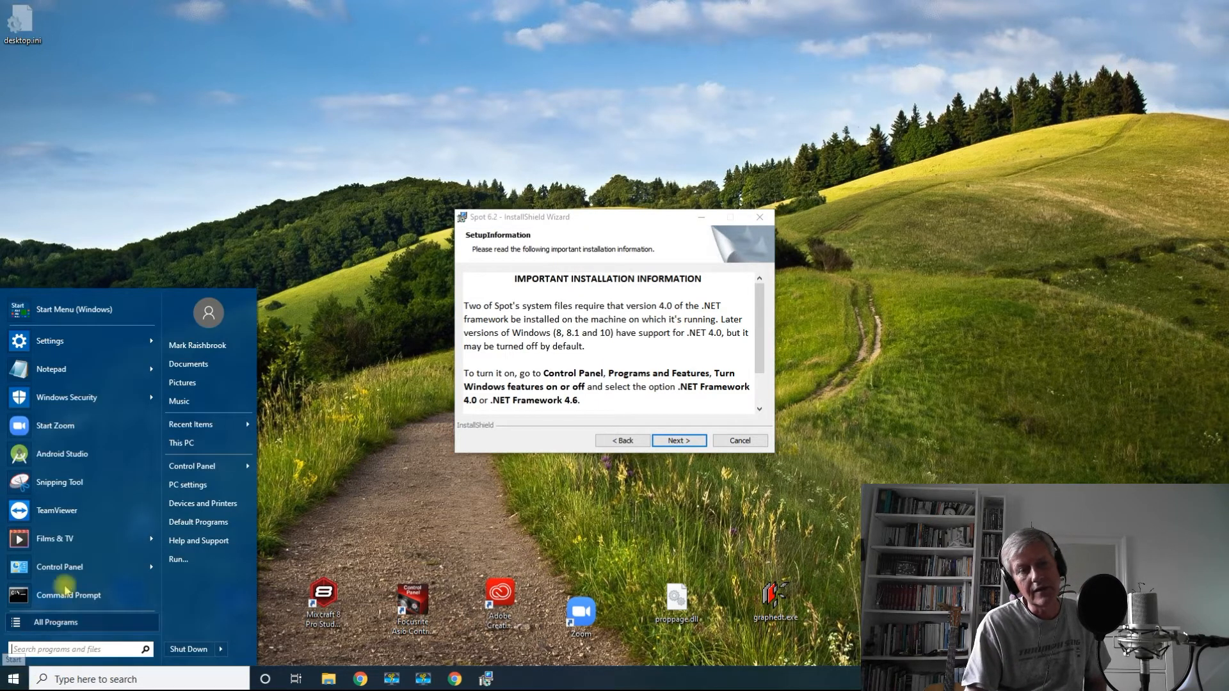
pyautogui.click(75, 309)
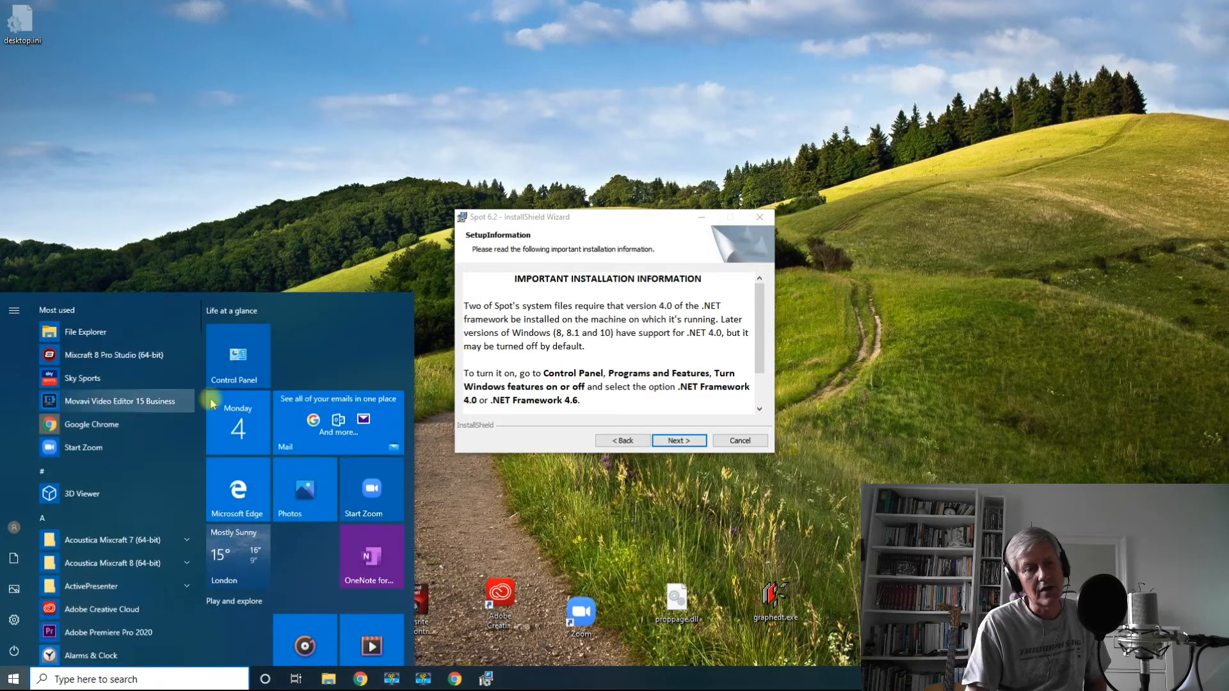
pyautogui.click(246, 367)
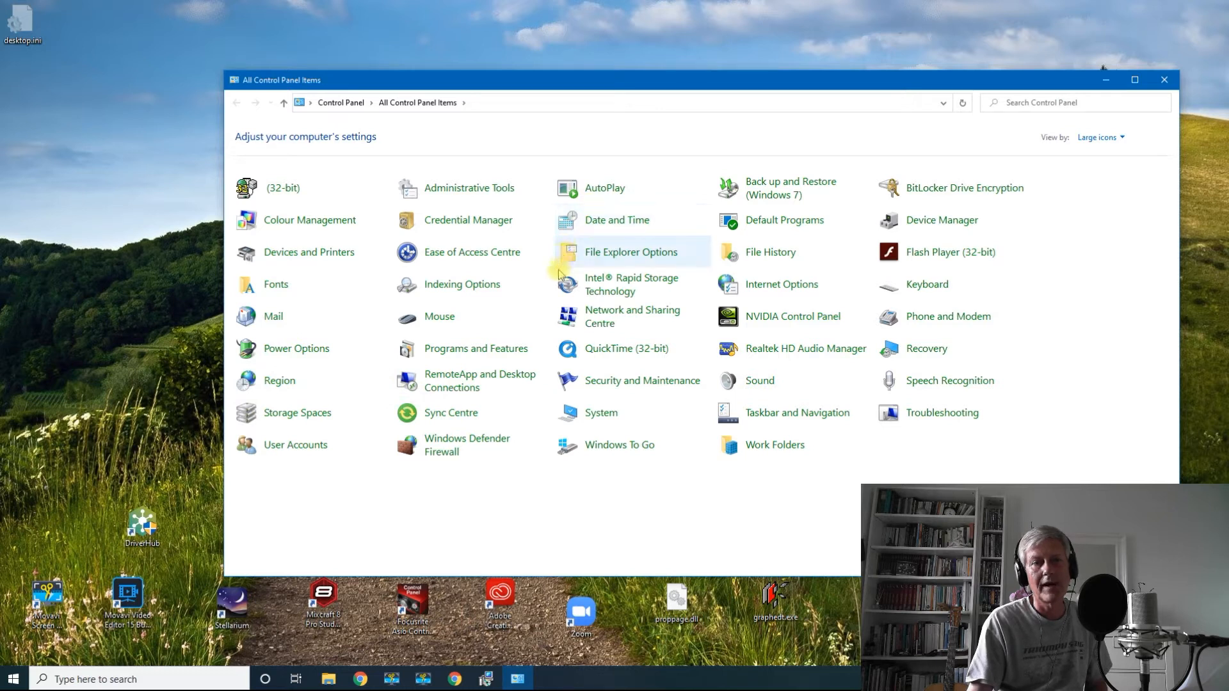
pyautogui.click(514, 354)
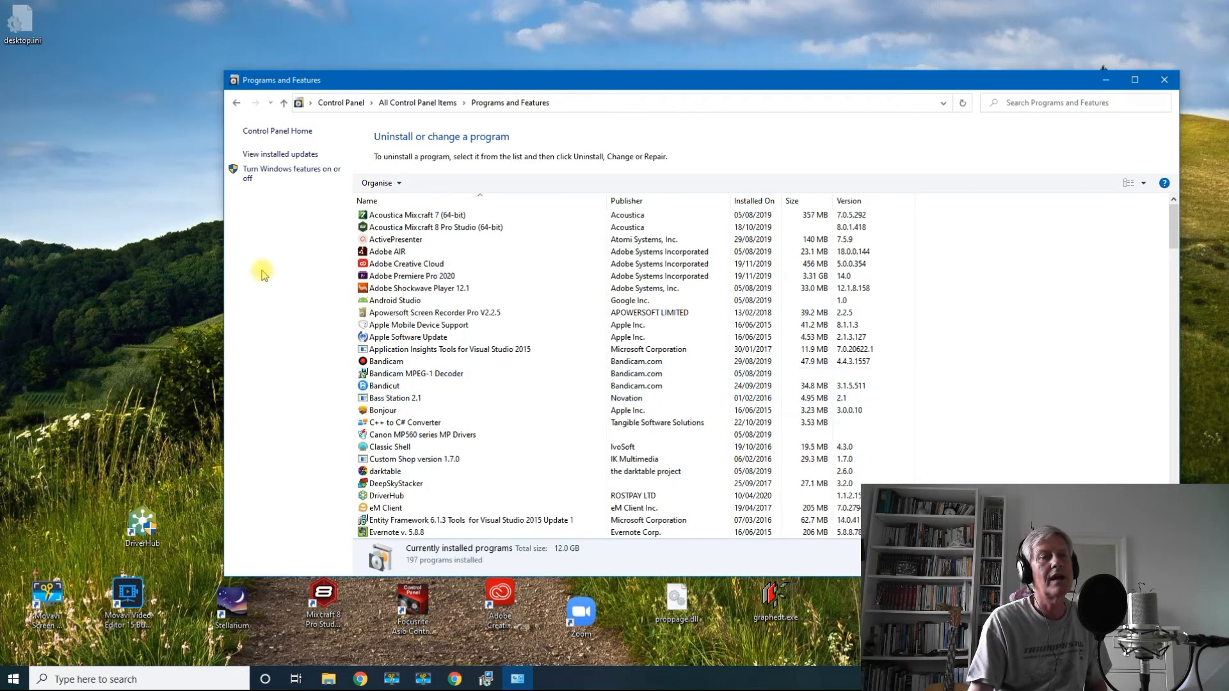
pyautogui.click(295, 177)
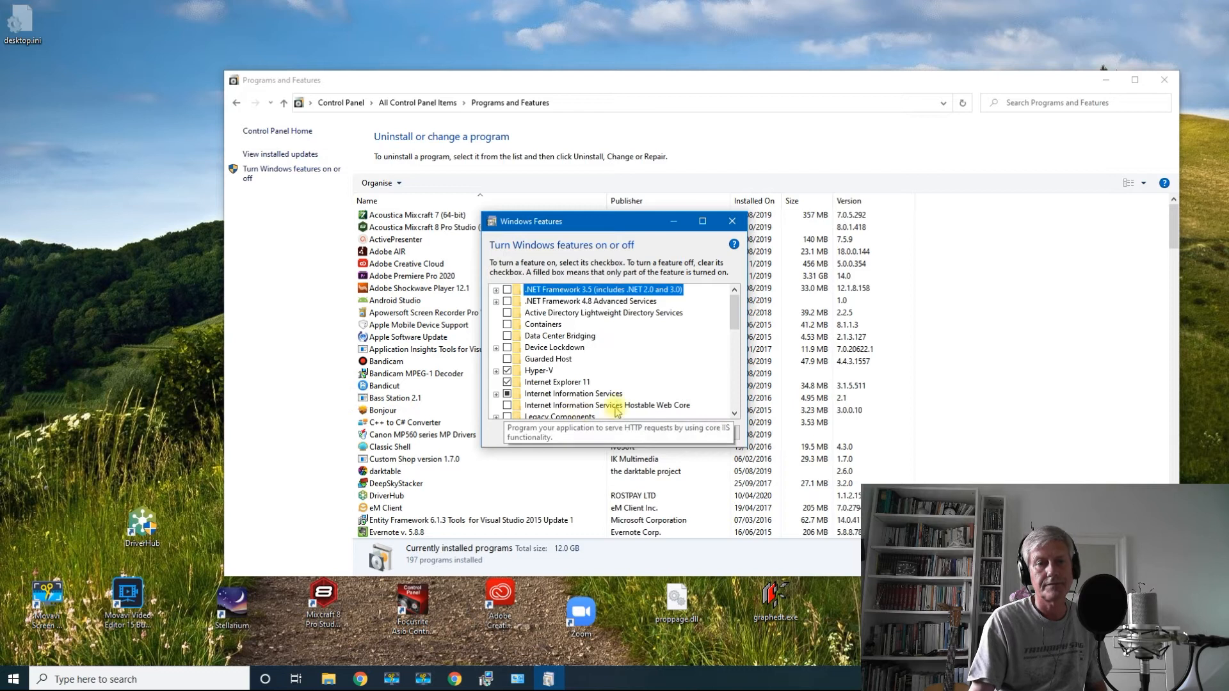
pyautogui.moveTo(746, 447); pyautogui.dragTo(750, 484)
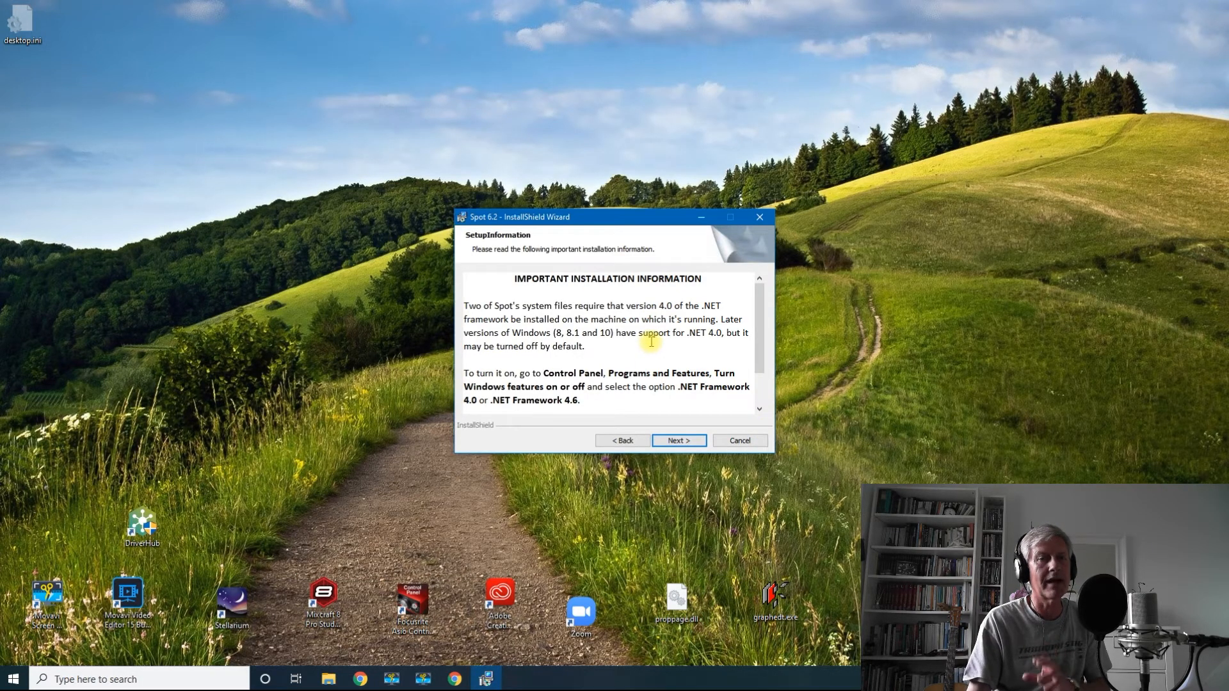
# - Install Spot 6.2 with the Typical setup type, allowing changes to the device, and finish the wizard with Launch Spot enabled
pyautogui.click(693, 442)
pyautogui.click(693, 443)
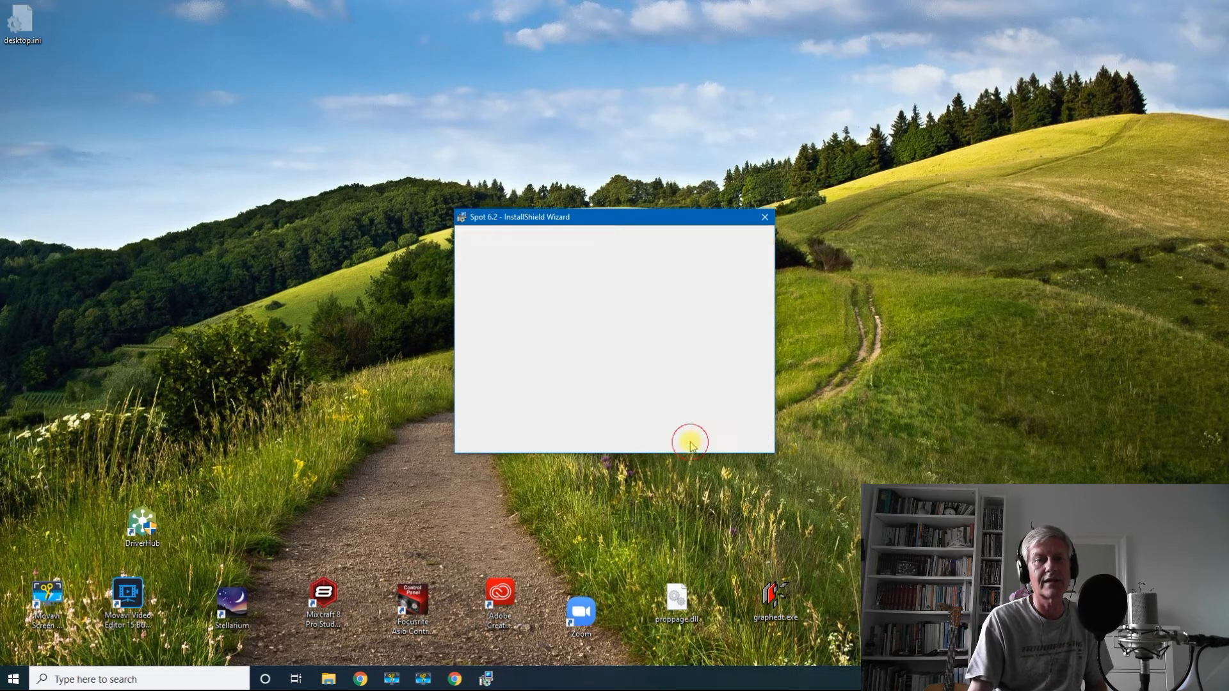
pyautogui.click(694, 442)
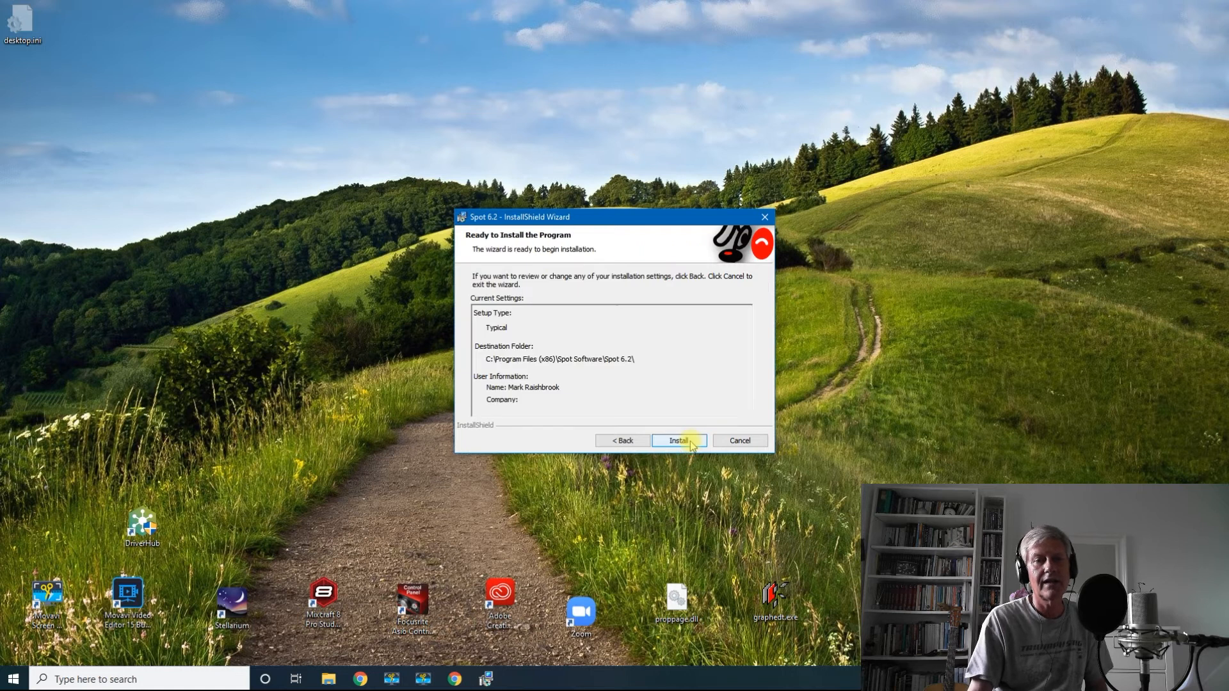
pyautogui.click(692, 442)
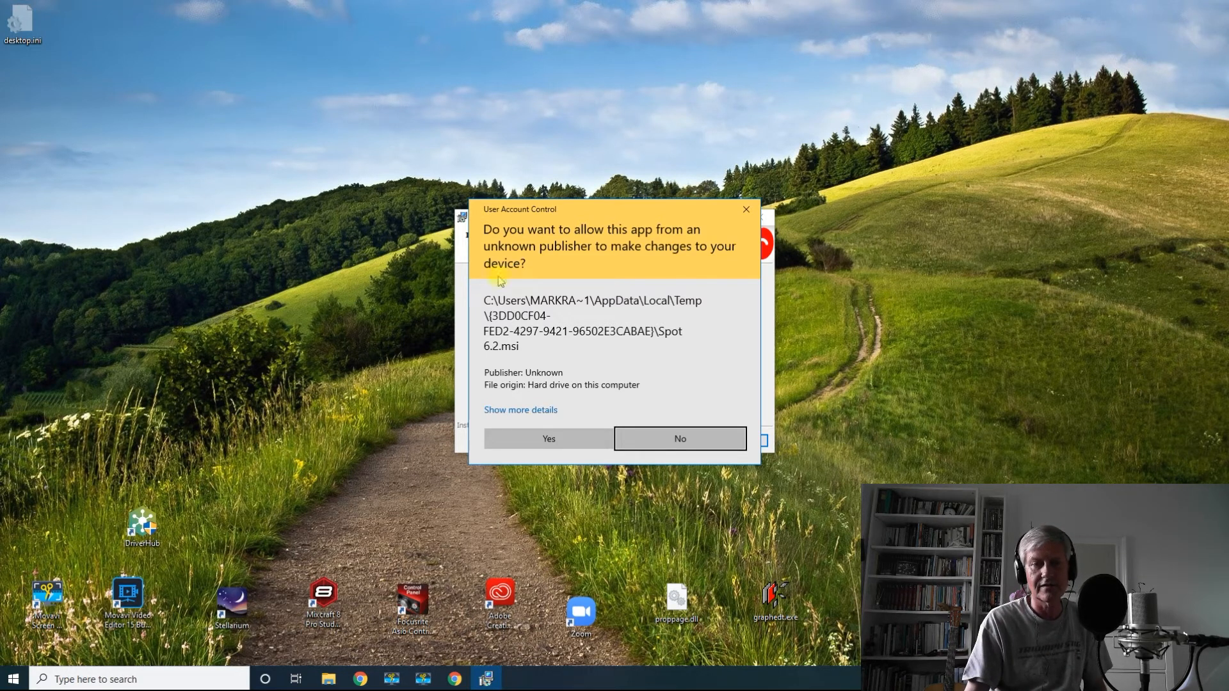
pyautogui.click(538, 437)
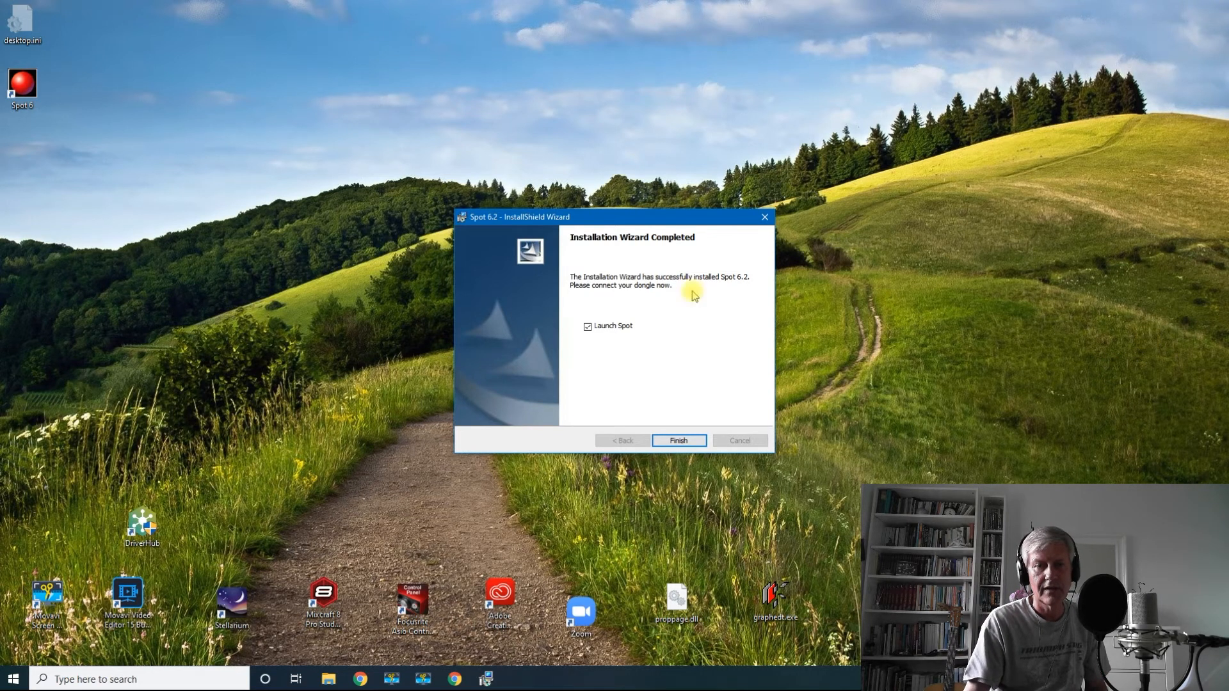
pyautogui.click(678, 442)
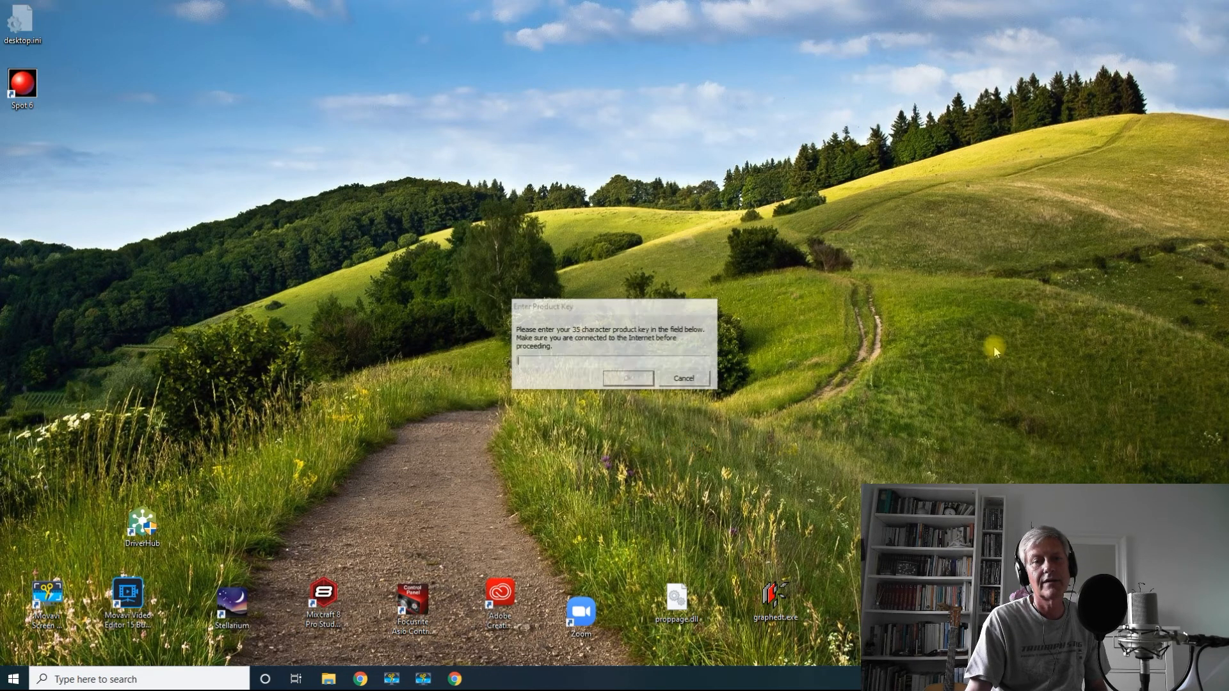
# - Paste the 35-character product key to activate Spot, and close the activation message
pyautogui.click(695, 318)
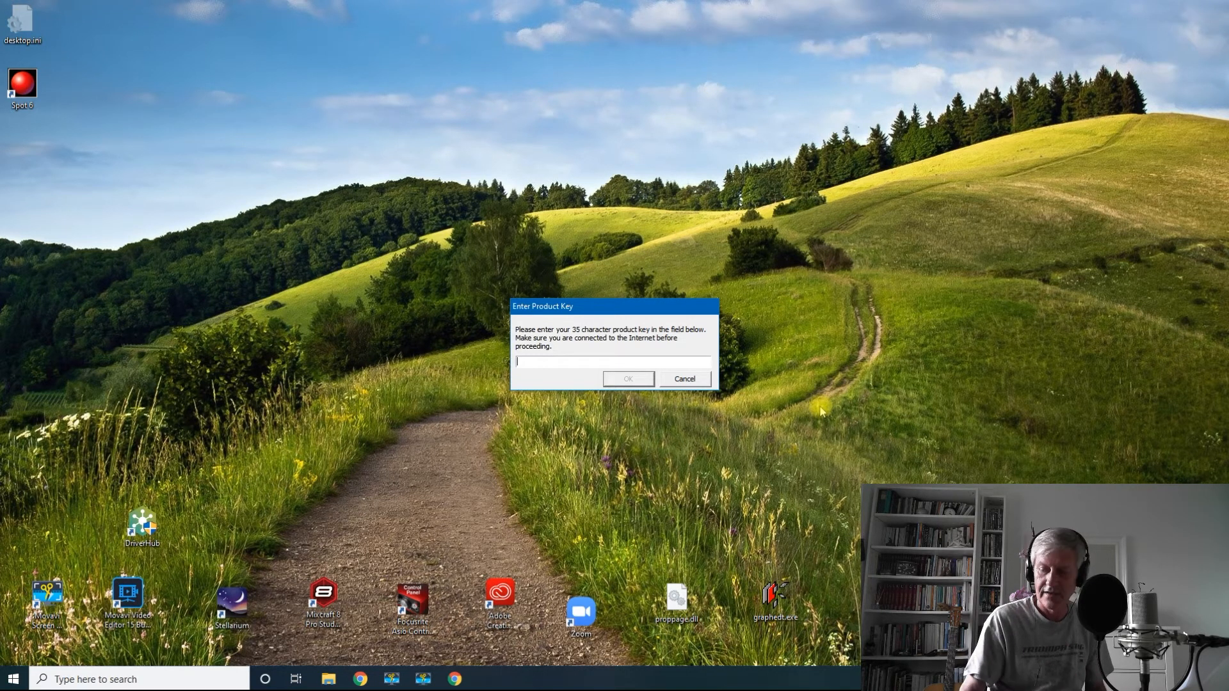
pyautogui.rightClick(545, 365)
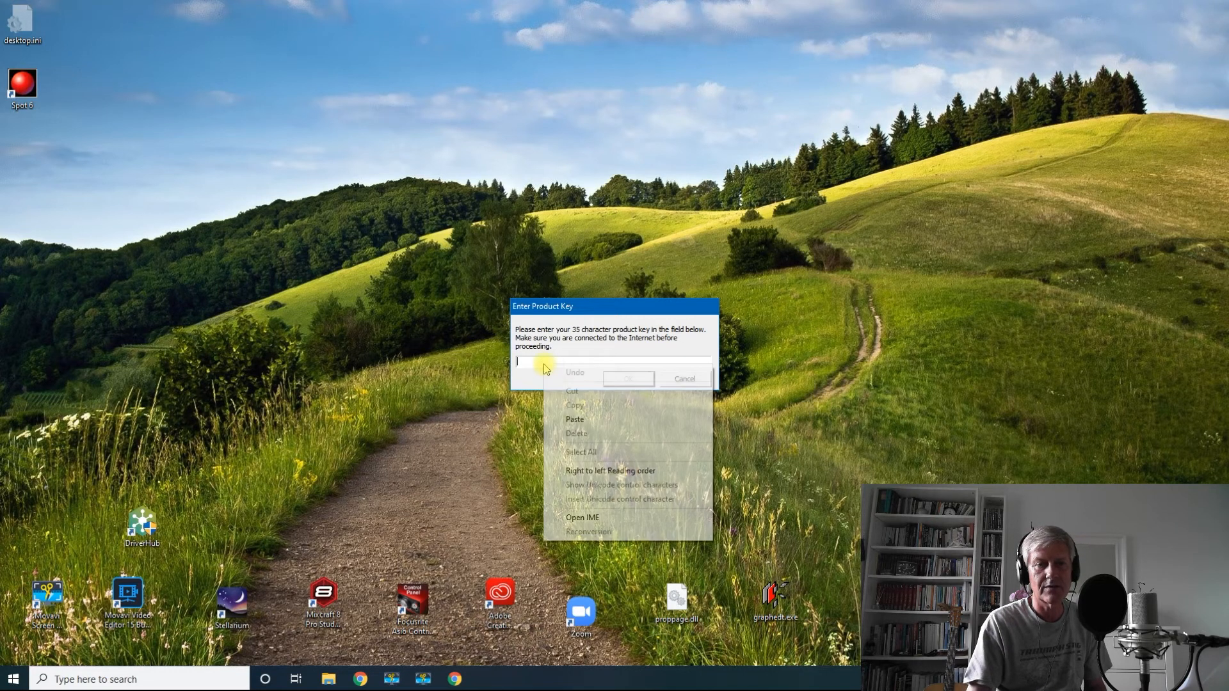
pyautogui.click(600, 419)
pyautogui.click(637, 379)
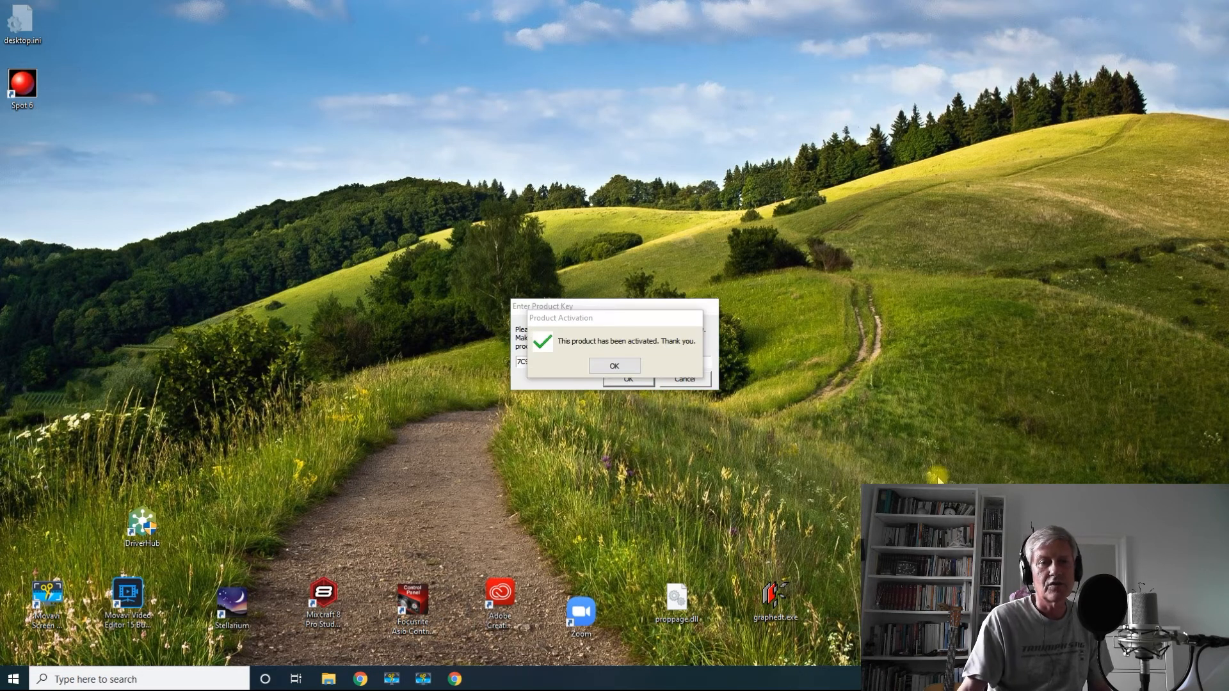
pyautogui.click(624, 318)
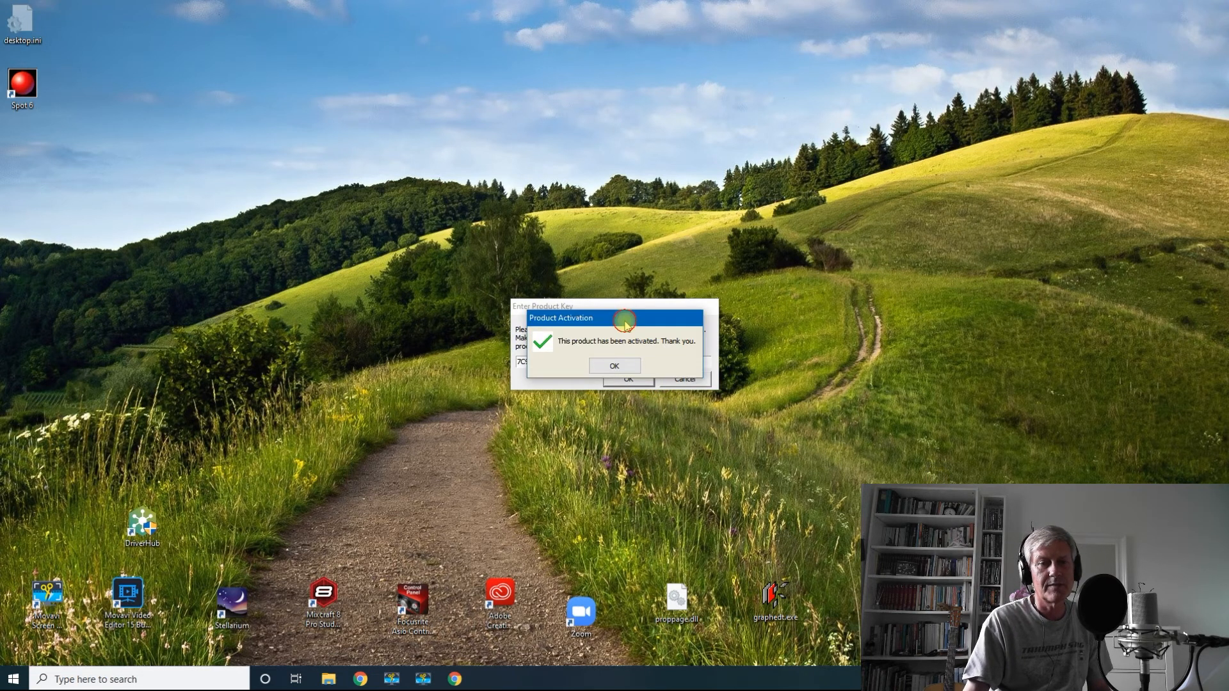
pyautogui.click(628, 366)
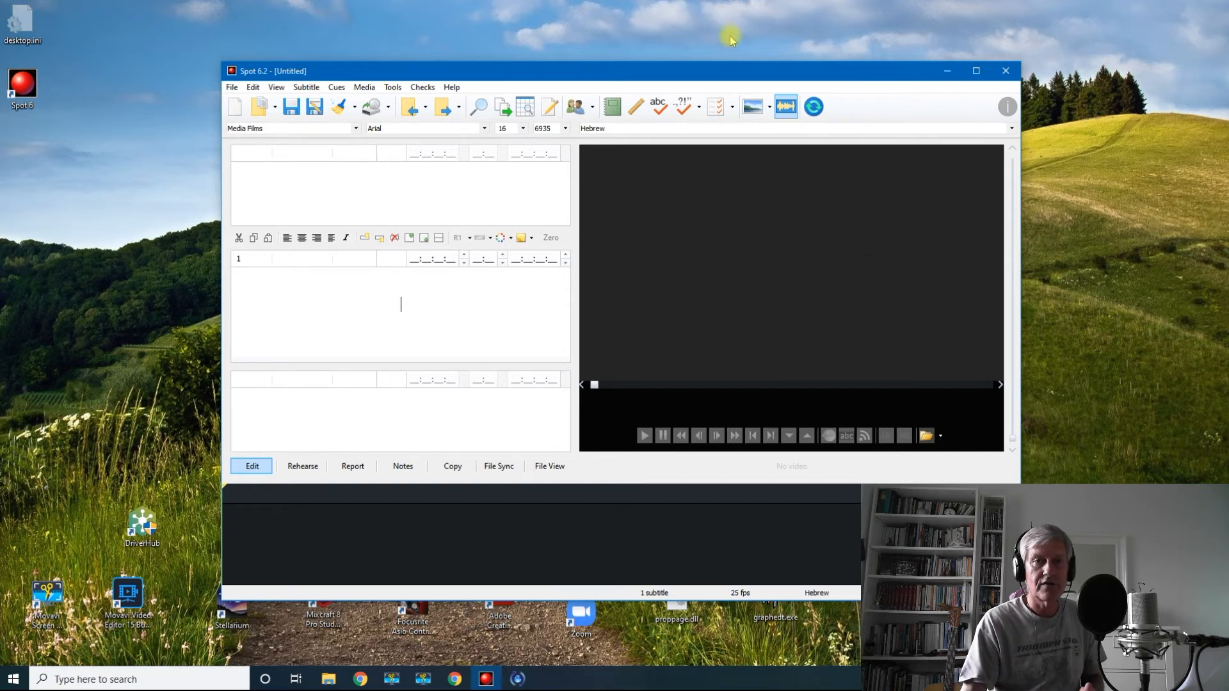
# - Check Spot's help options for the K-Lite Codec Pack download, and close Spot and the Apple Software Update window
pyautogui.click(451, 89)
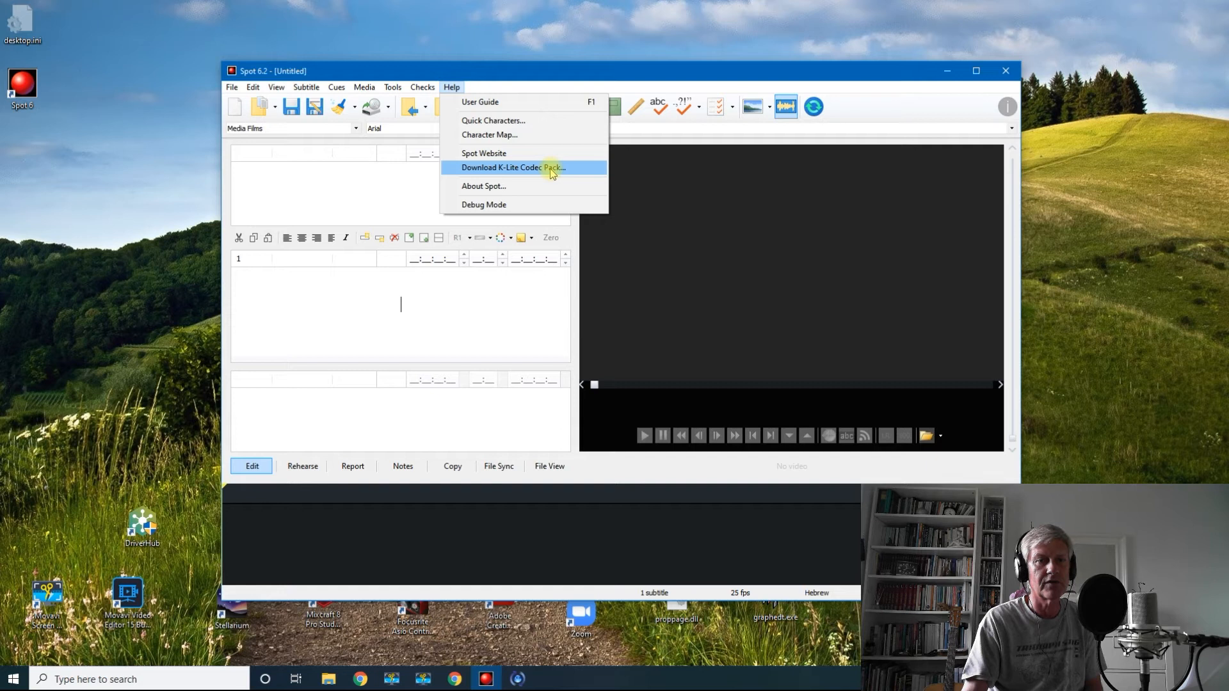
pyautogui.click(484, 301)
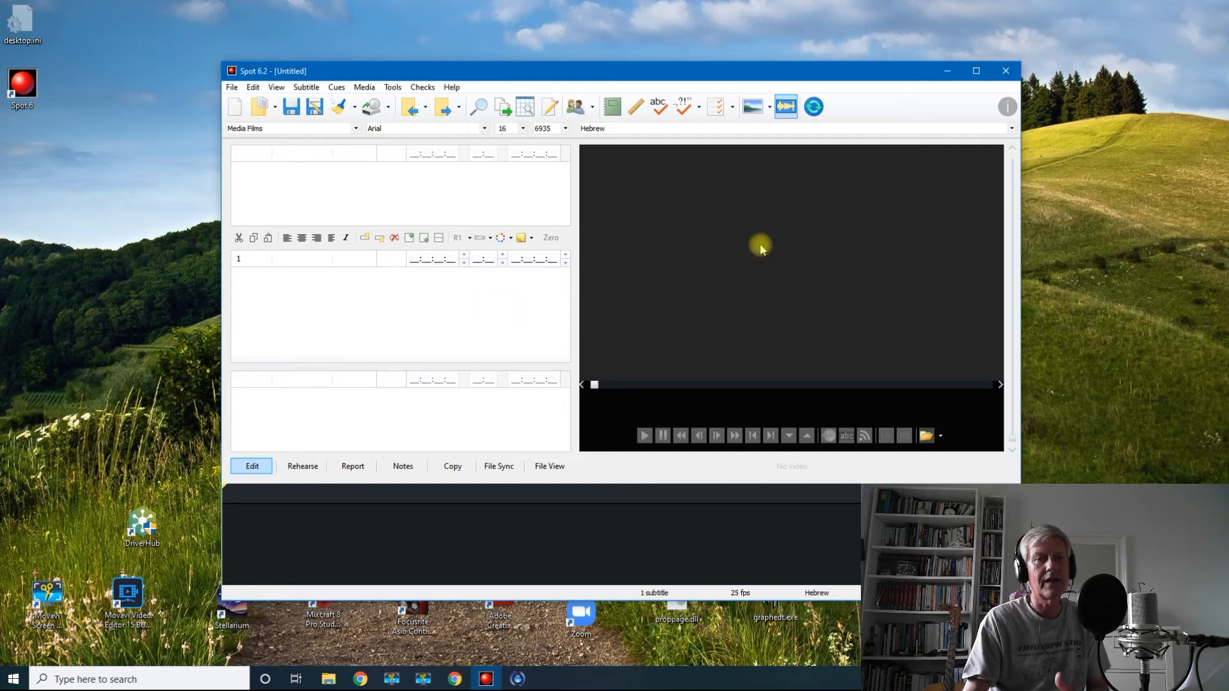
pyautogui.click(1006, 71)
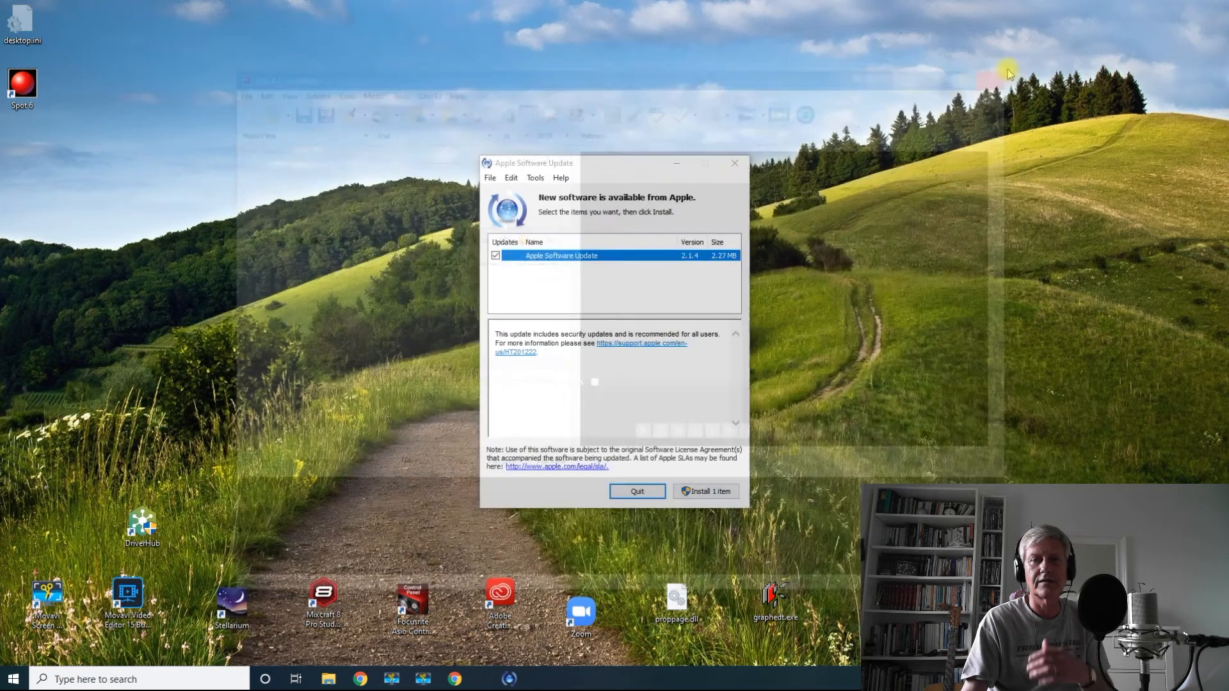
pyautogui.click(735, 165)
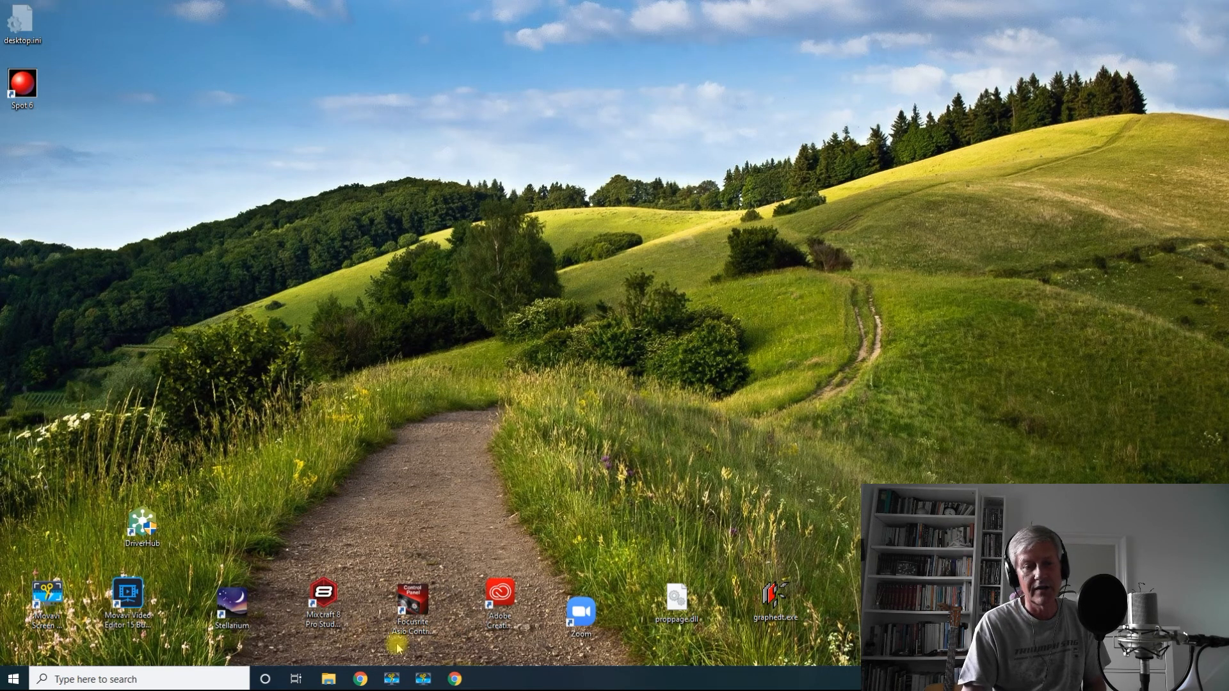
# - Switch to Chrome, download the Spot 6.2.35 installer from the Spot latest changes page, and show the downloaded file in its folder
pyautogui.click(454, 678)
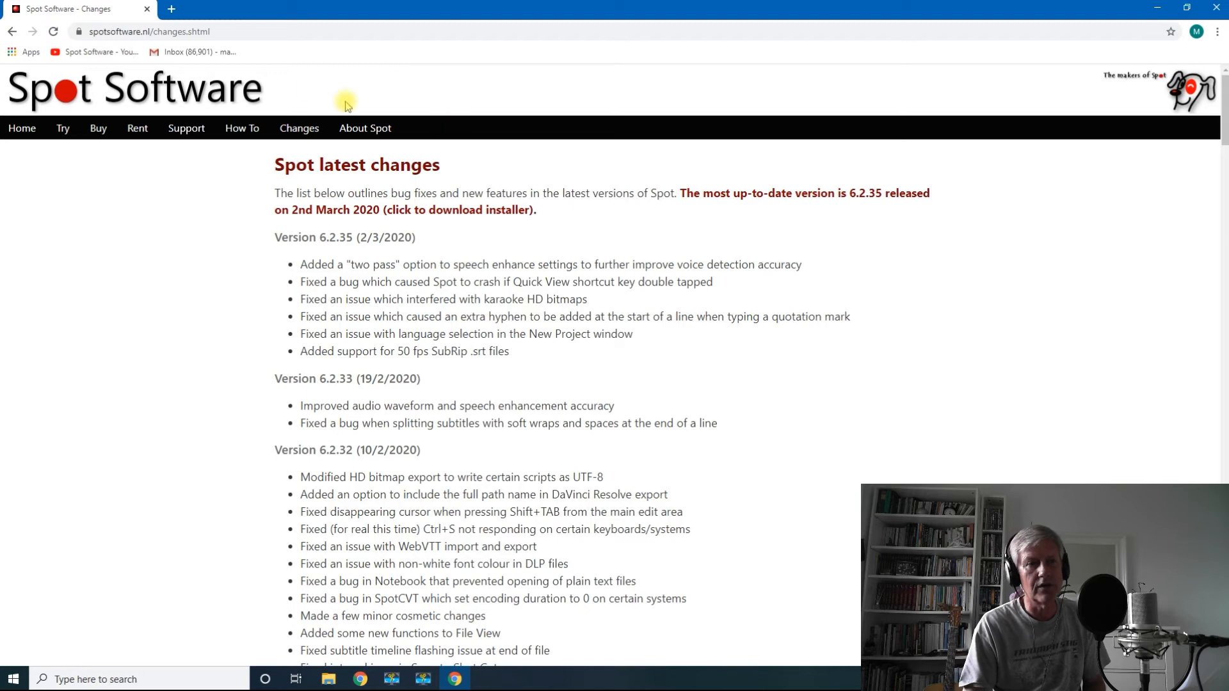
pyautogui.click(802, 196)
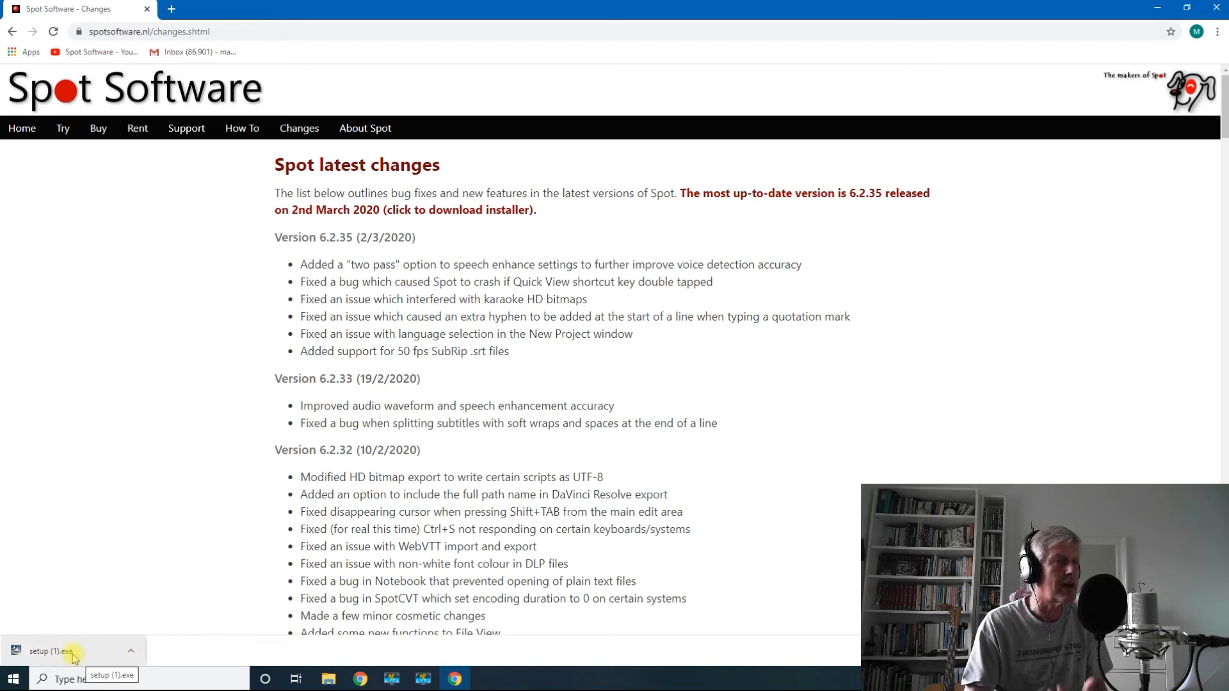
pyautogui.click(132, 654)
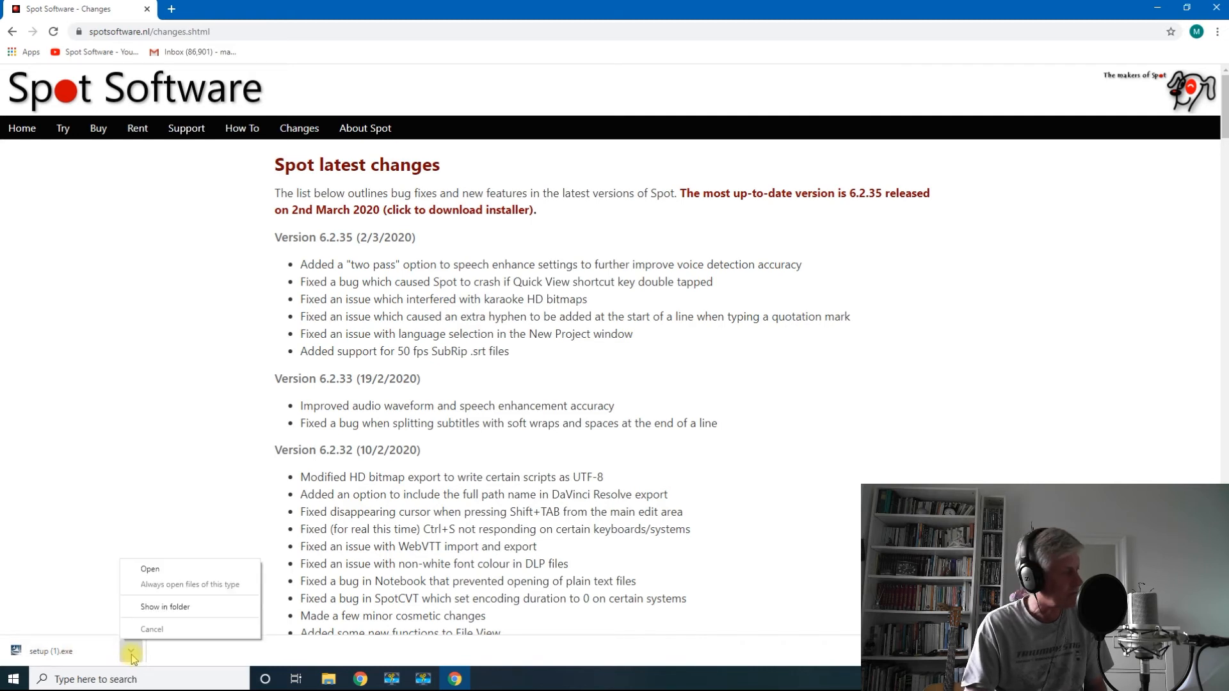
pyautogui.click(146, 612)
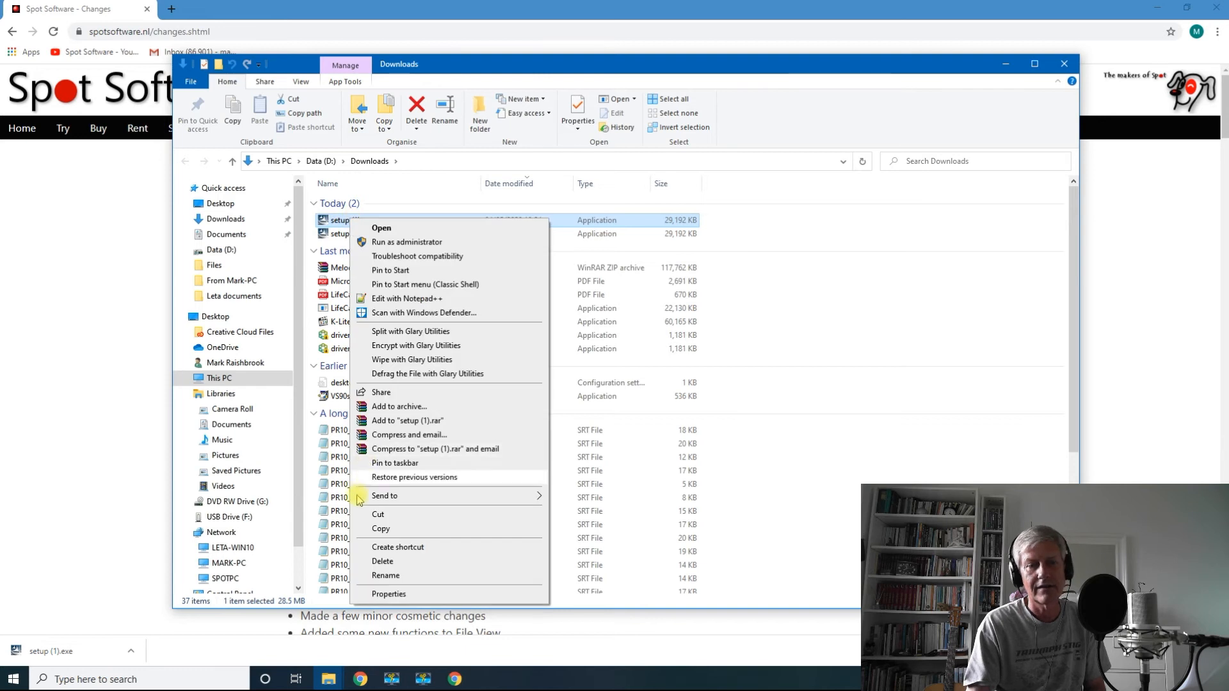
# - Unblock setup (1).exe in its file properties and apply the change
pyautogui.click(391, 592)
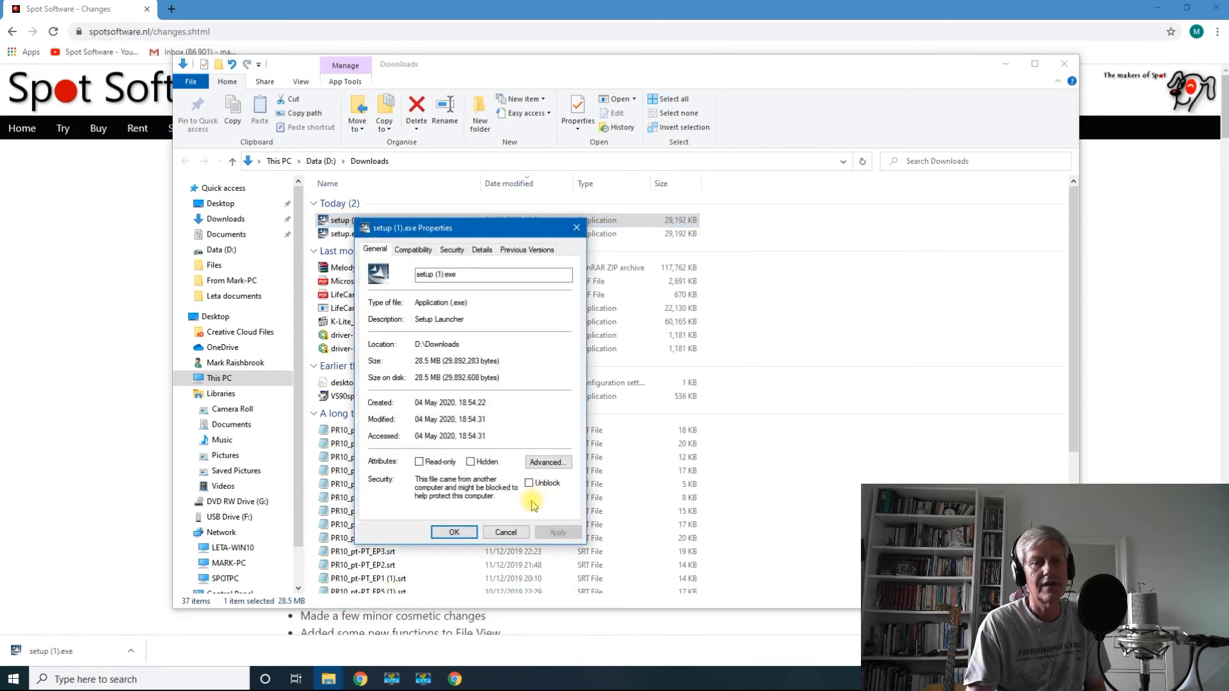
pyautogui.moveTo(456, 230); pyautogui.dragTo(464, 185)
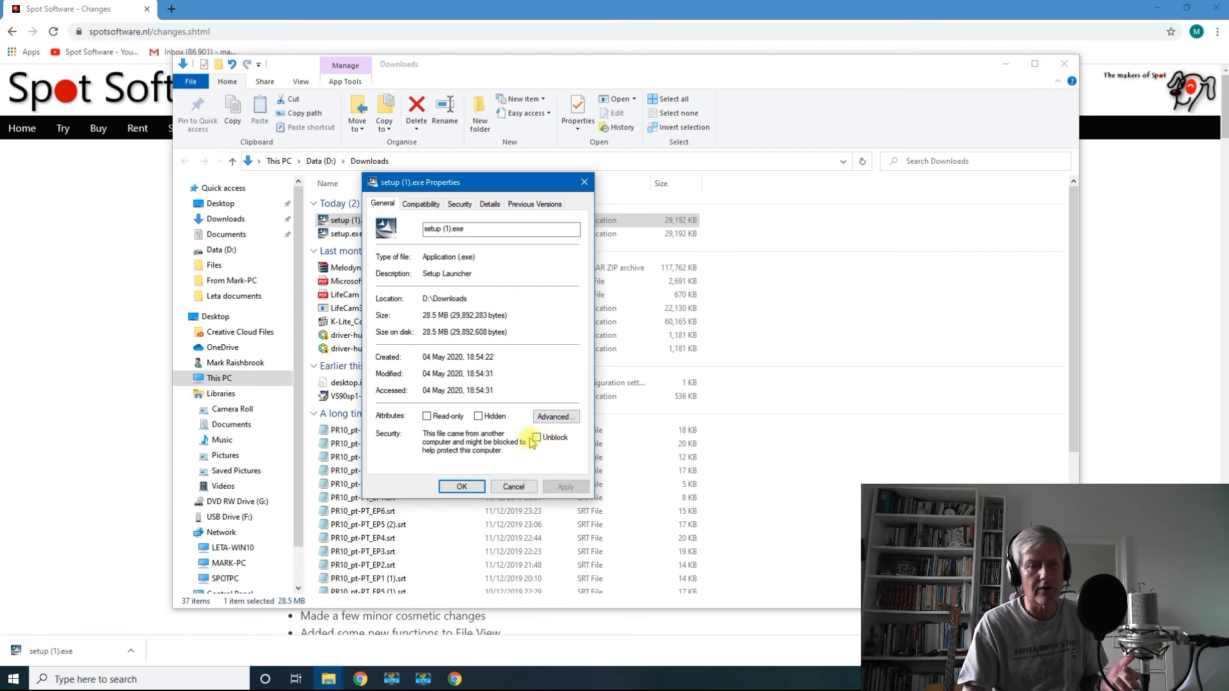
pyautogui.click(536, 439)
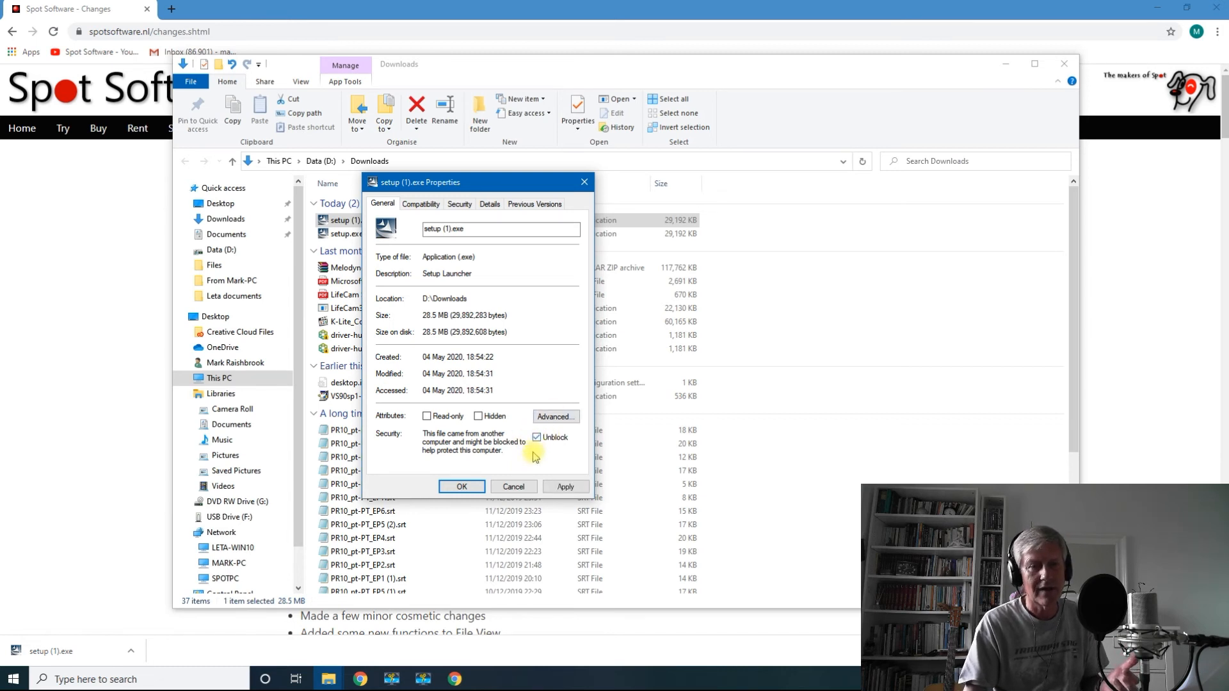
pyautogui.click(462, 487)
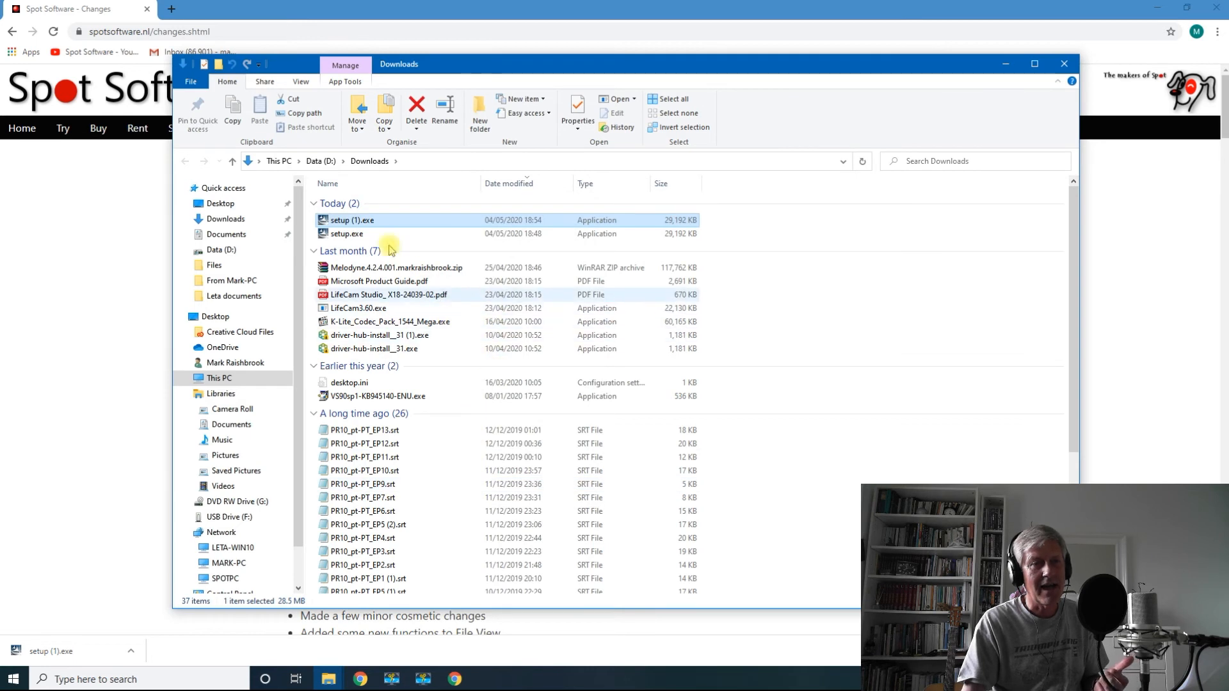
# - Check the Run as administrator option for setup (1).exe without running it, and close the Downloads folder and the browser
pyautogui.click(362, 221)
pyautogui.rightClick(363, 222)
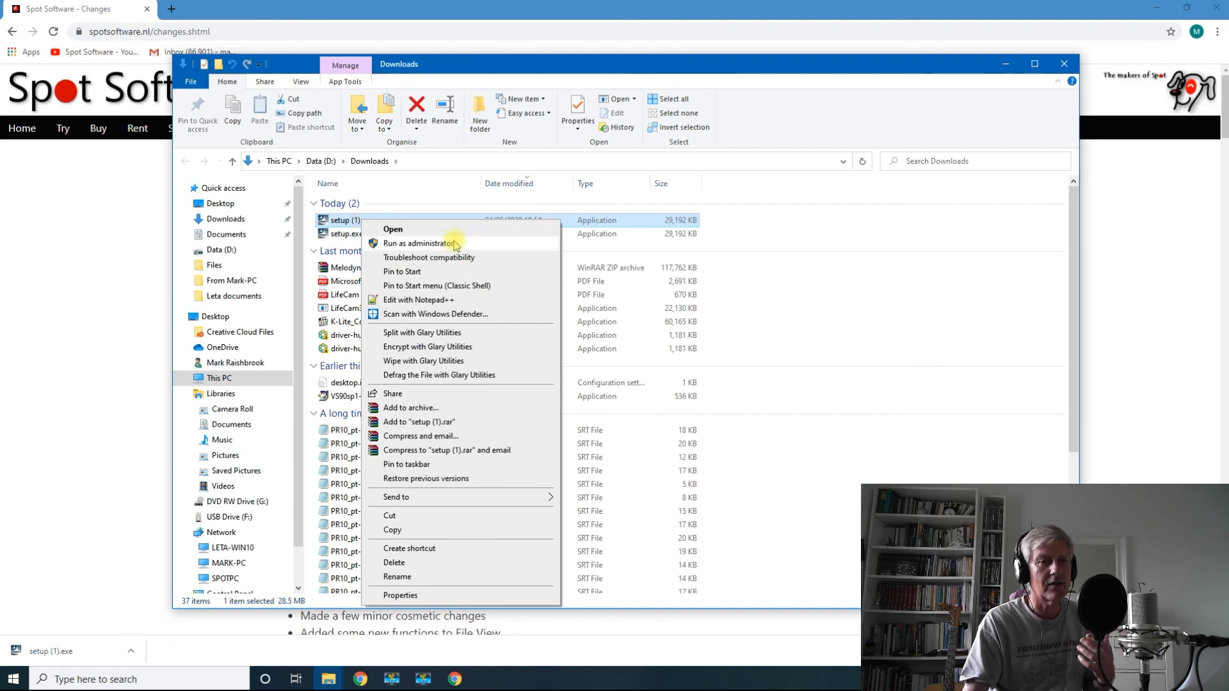
pyautogui.click(343, 221)
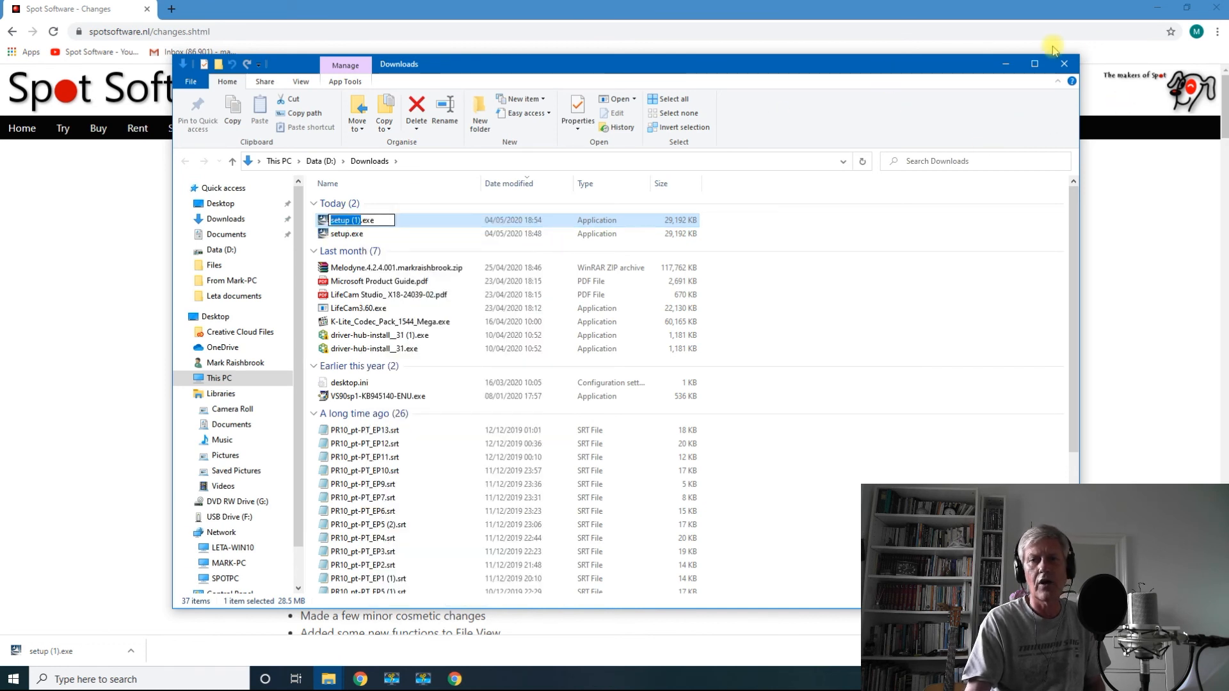
pyautogui.click(1065, 65)
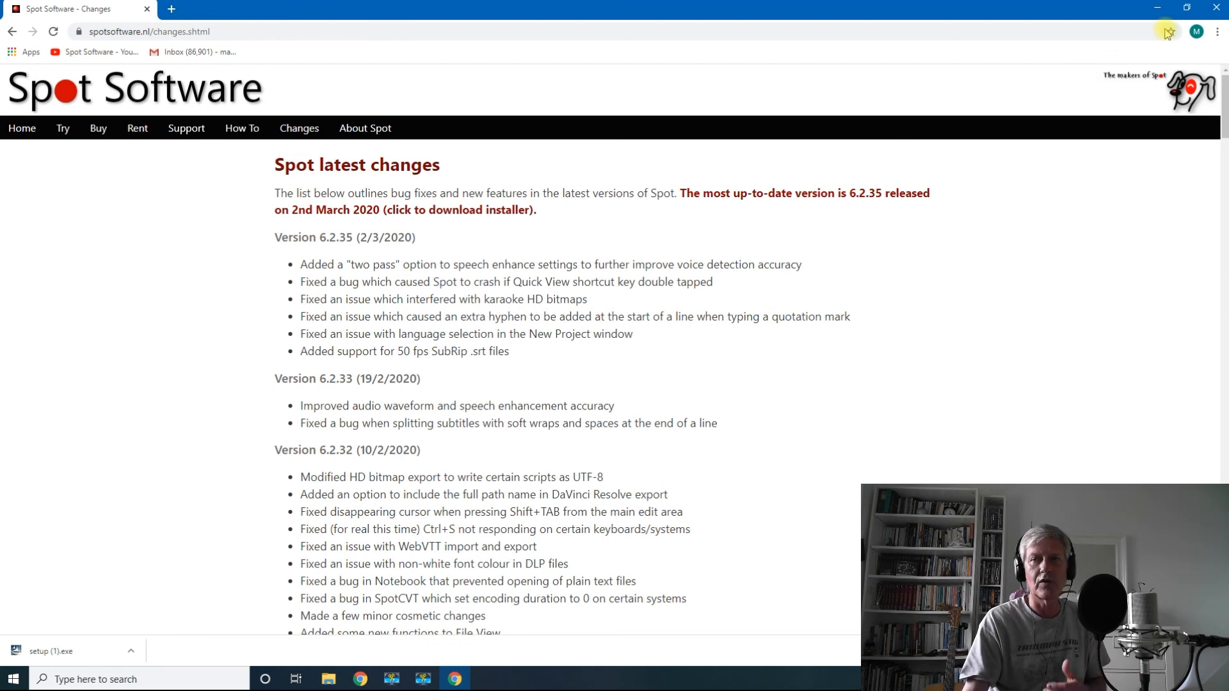
pyautogui.click(1216, 9)
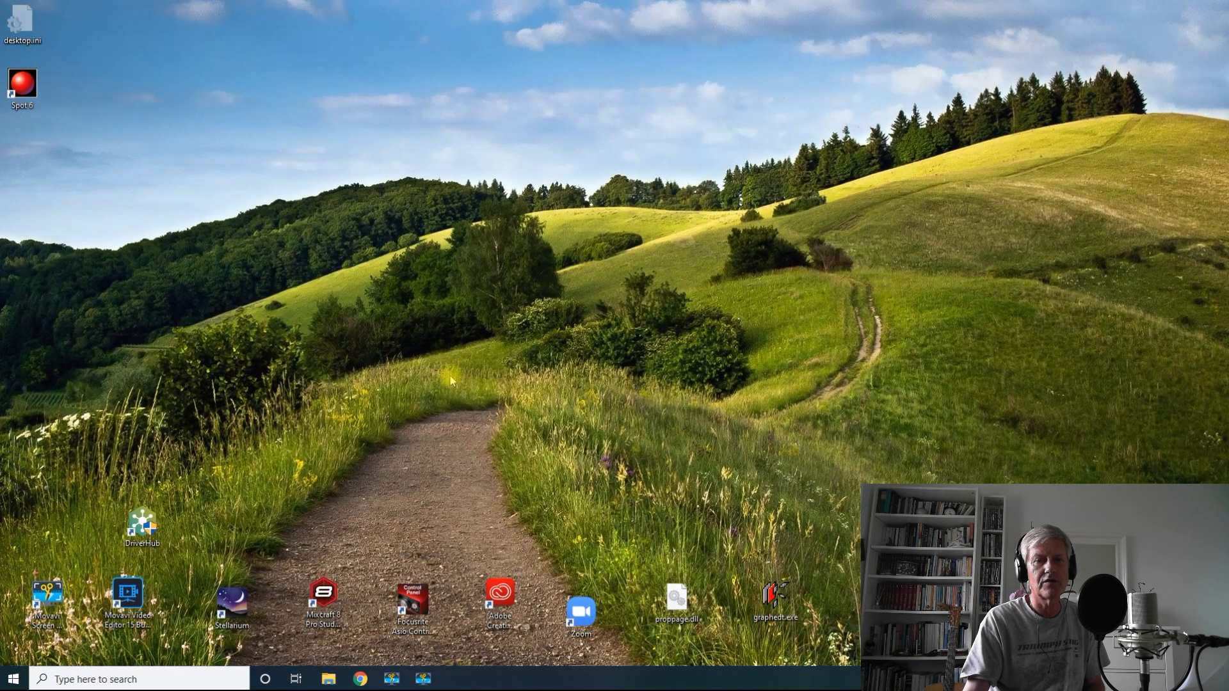